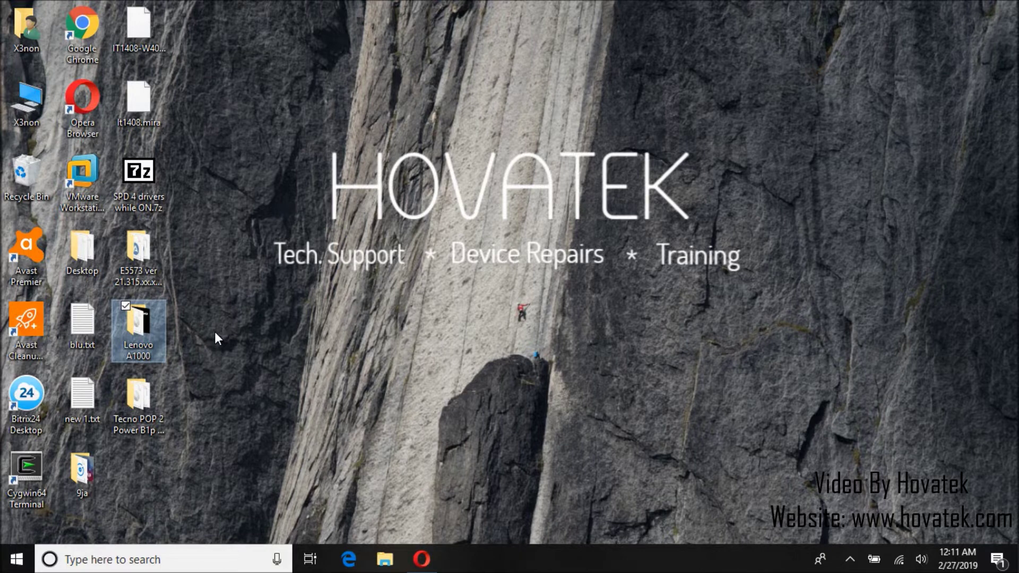
Look through the Lenovo A1000 firmware folder, then open the Tecno POP 2 Power B1p folder.
left_click(136, 348)
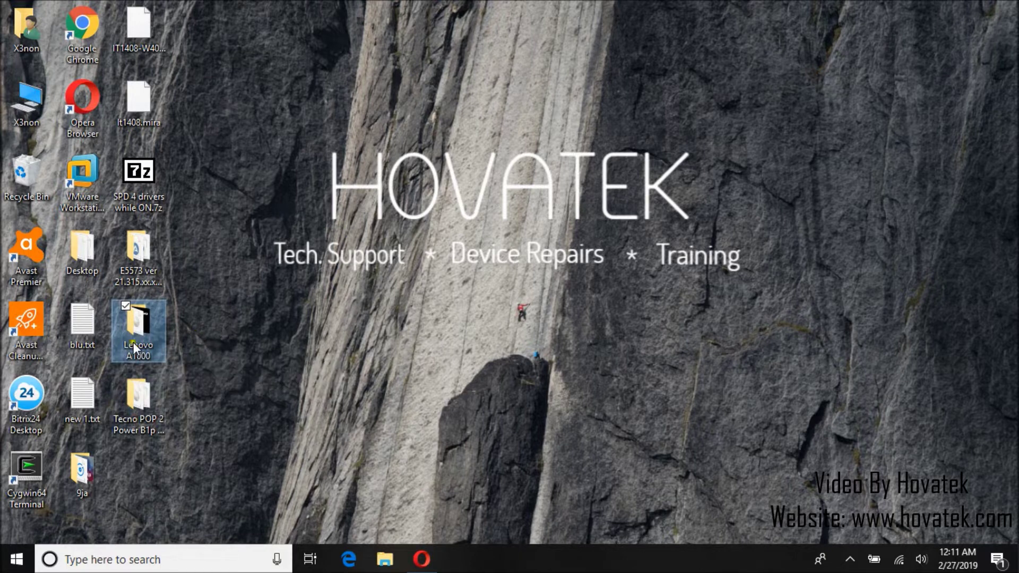
double_click(131, 323)
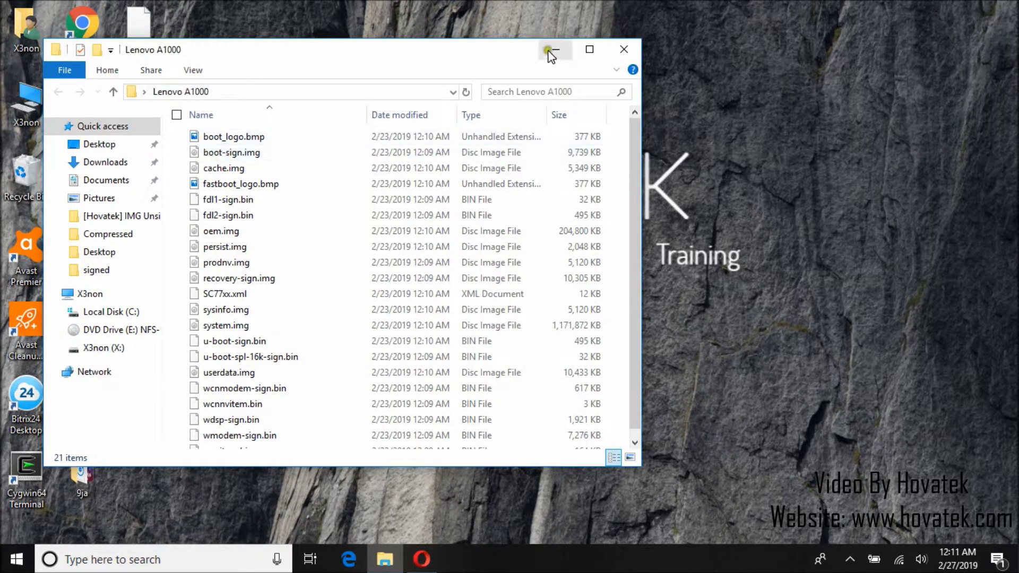
left_click(624, 49)
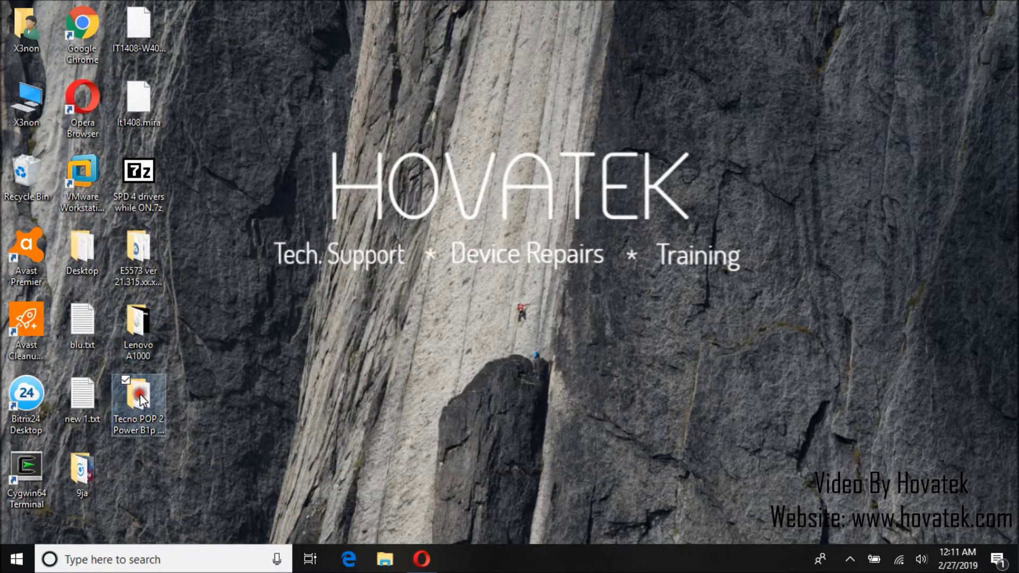
double_click(139, 394)
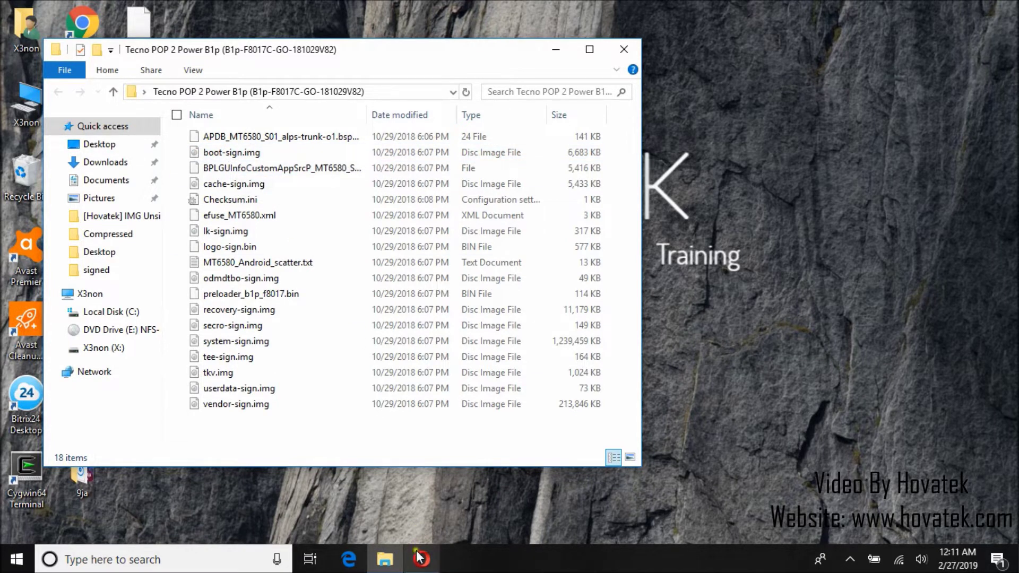
Check the forum tutorial in Opera, then reopen the Tecno POP 2 Power B1p folder.
left_click(420, 565)
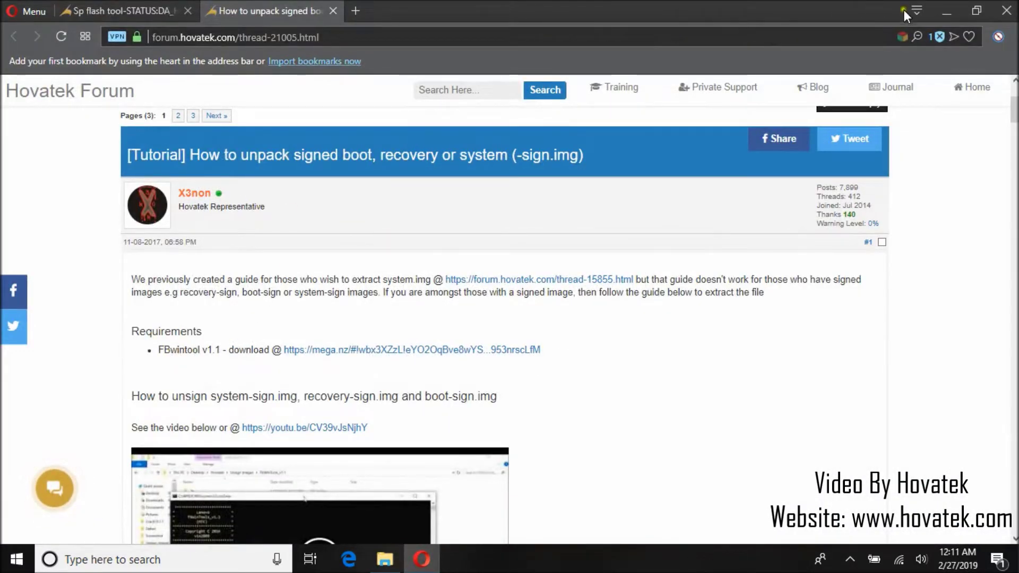
left_click(945, 12)
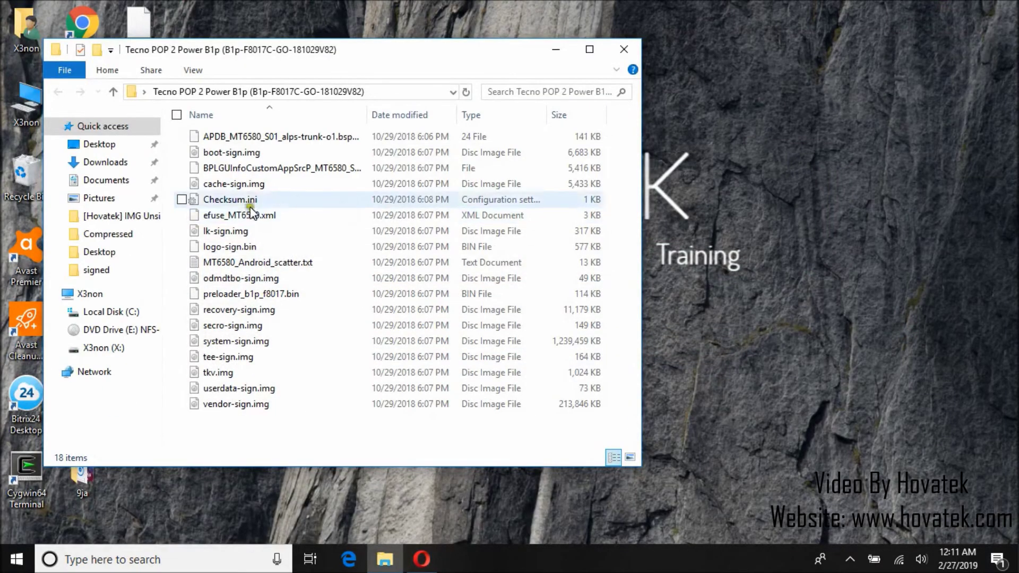
left_click(624, 51)
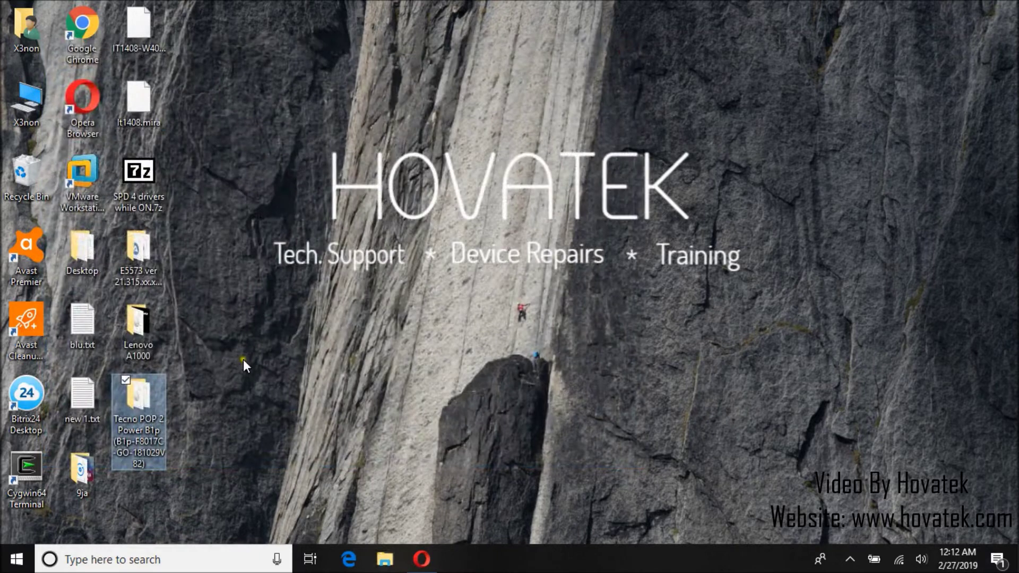
double_click(143, 406)
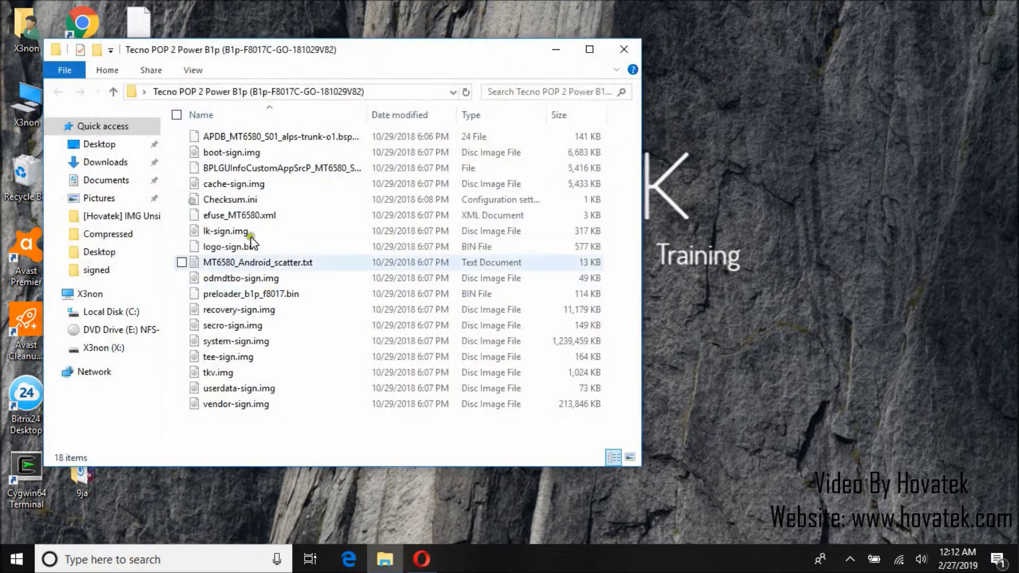
left_click(623, 50)
Copy boot-sign.img from the Lenovo A1000 folder.
double_click(139, 322)
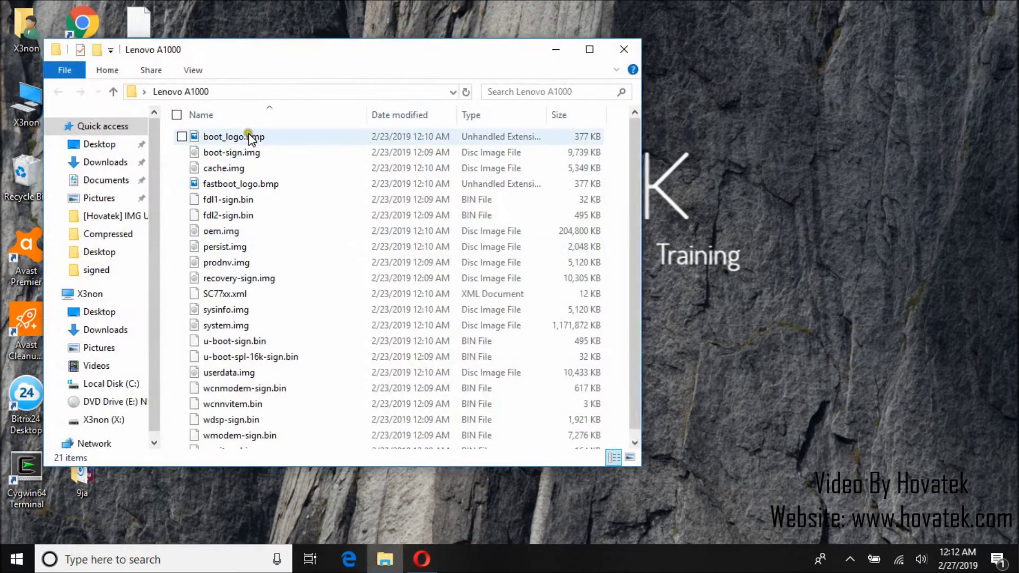
left_click(235, 153)
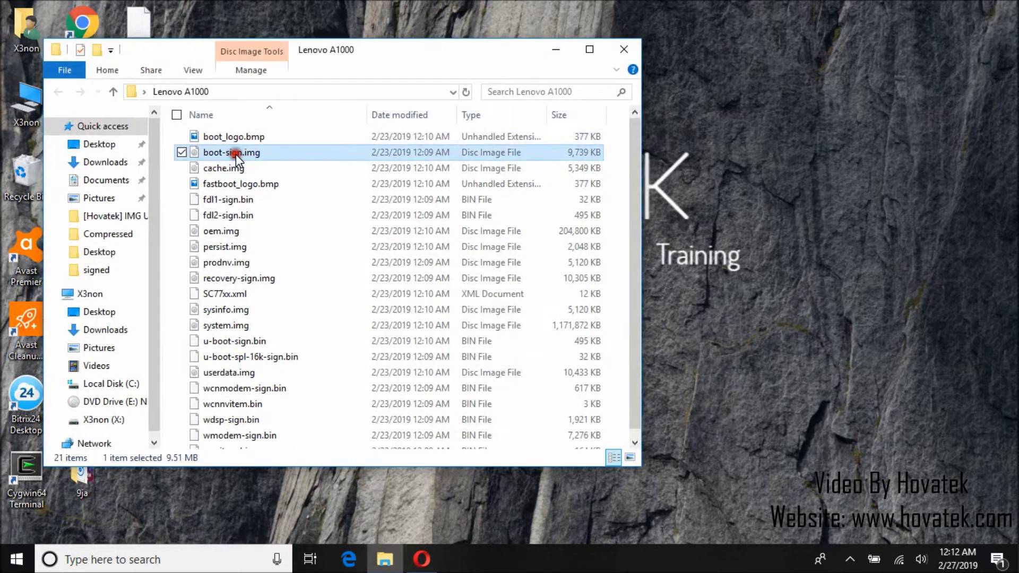
left_click(235, 153)
right_click(235, 154)
left_click(120, 430)
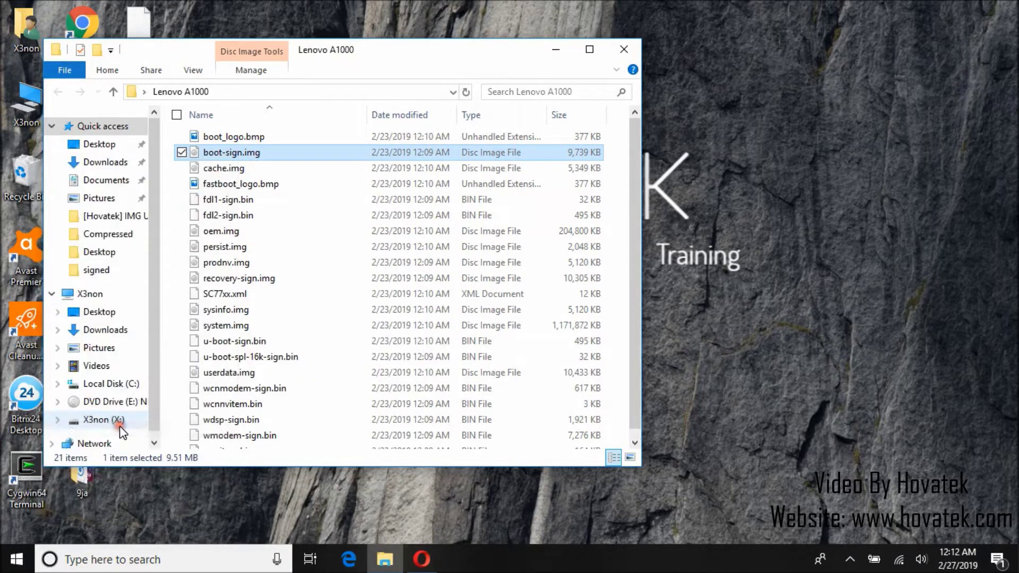
Paste boot-sign.img into Desktop\Xenon\FbWinTools_v1.1\_In and run menu.bat.
left_click(96, 254)
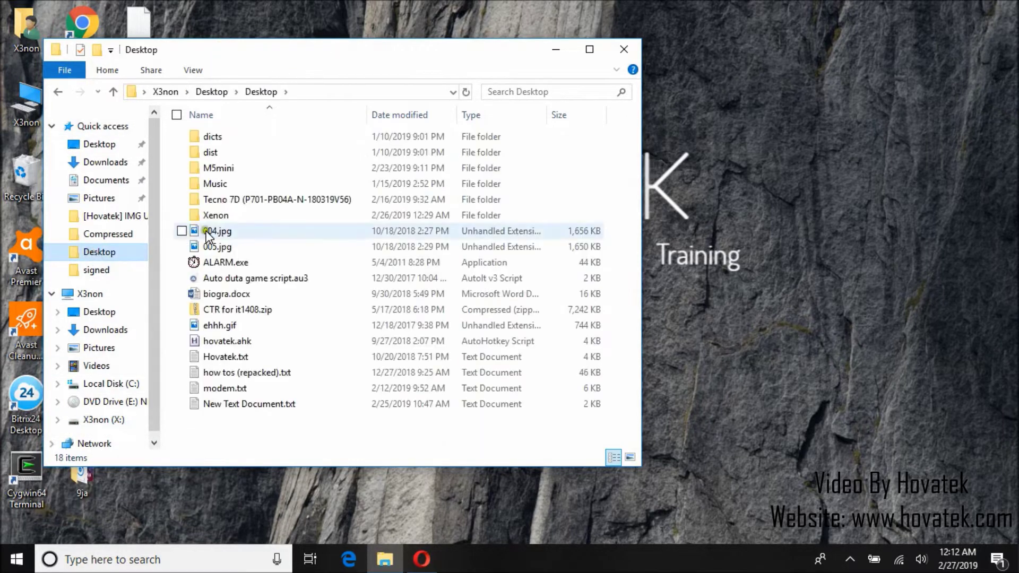
double_click(223, 214)
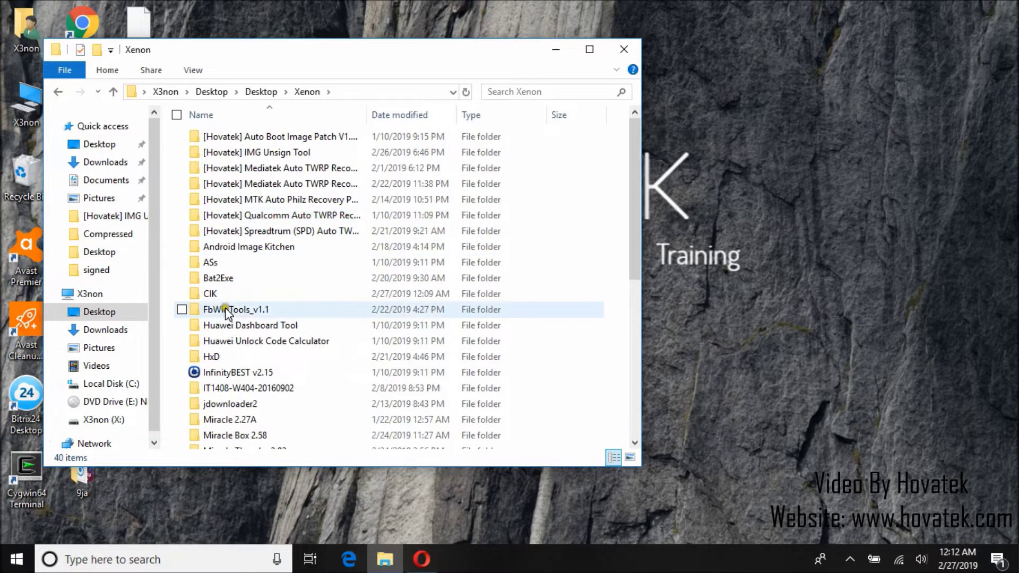
double_click(225, 310)
double_click(213, 137)
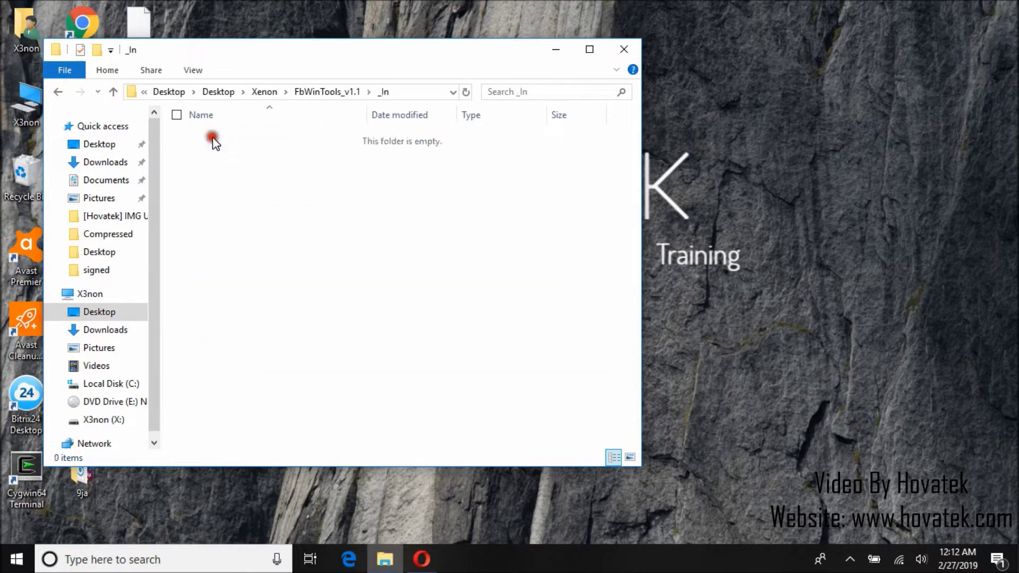
right_click(208, 169)
left_click(129, 274)
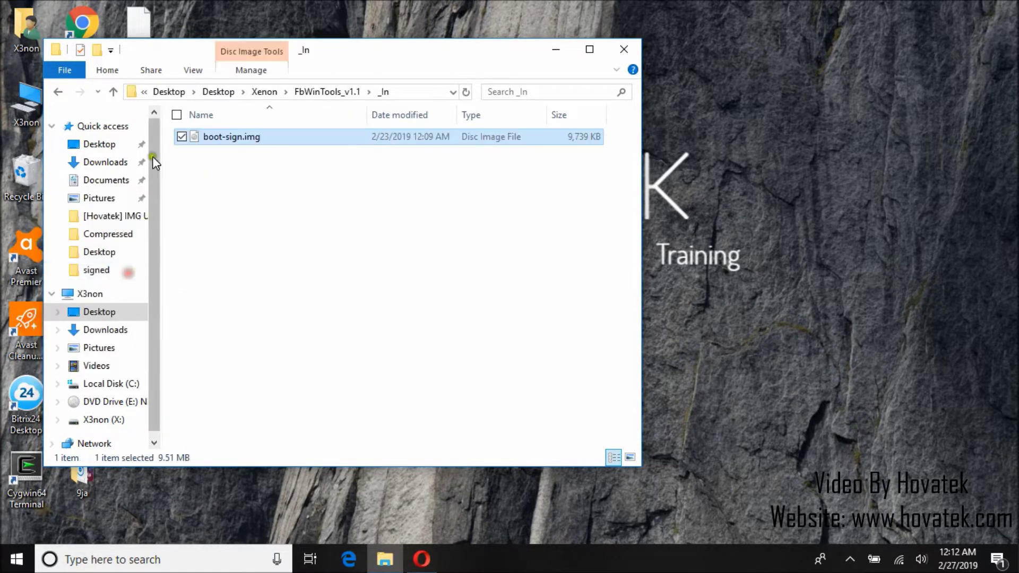
left_click(57, 92)
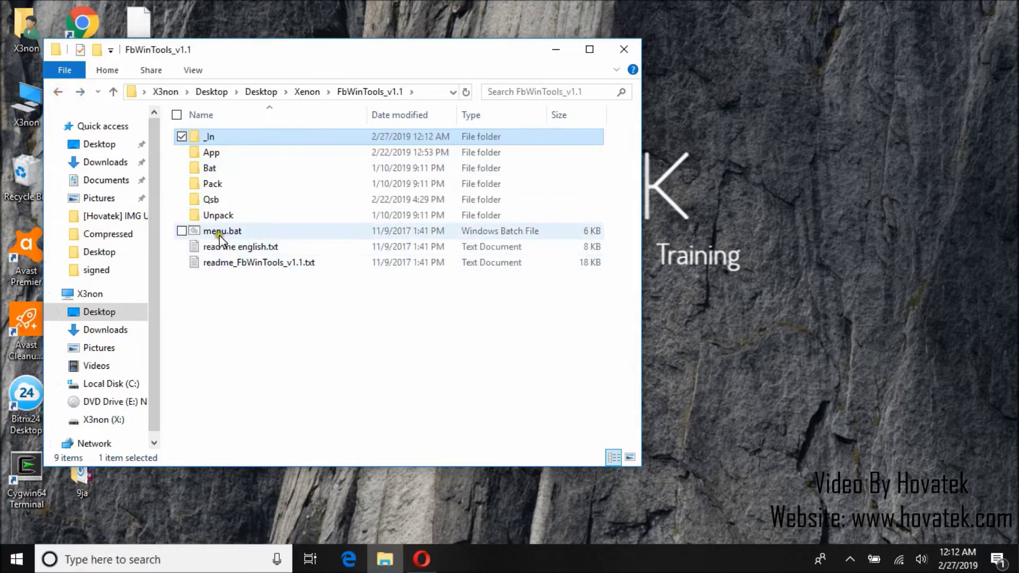
double_click(218, 232)
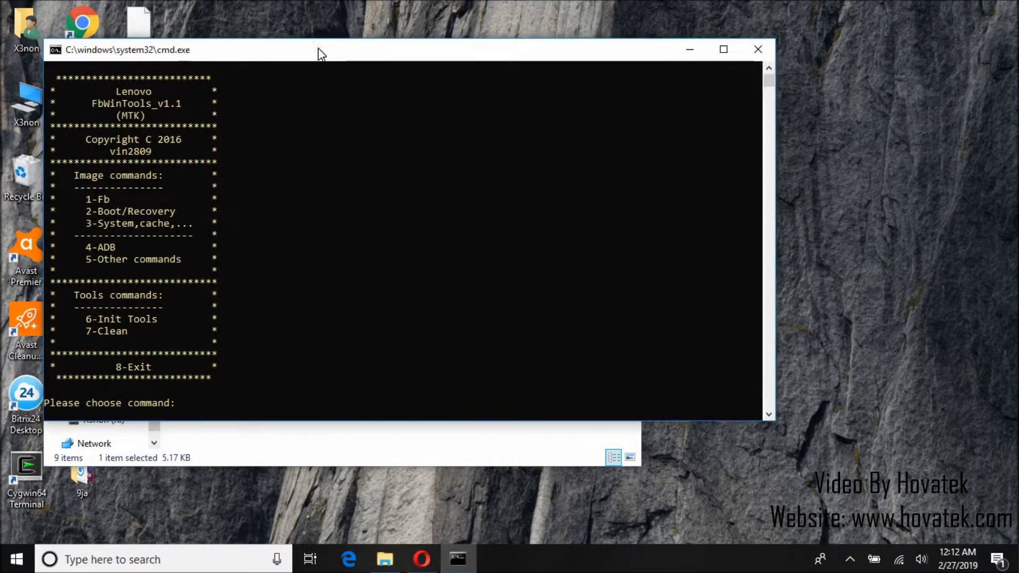
Choose Fb, then Fb unpack, which fails with 'File boot-sign.img is not Fb.'.
type("1")
key("Return")
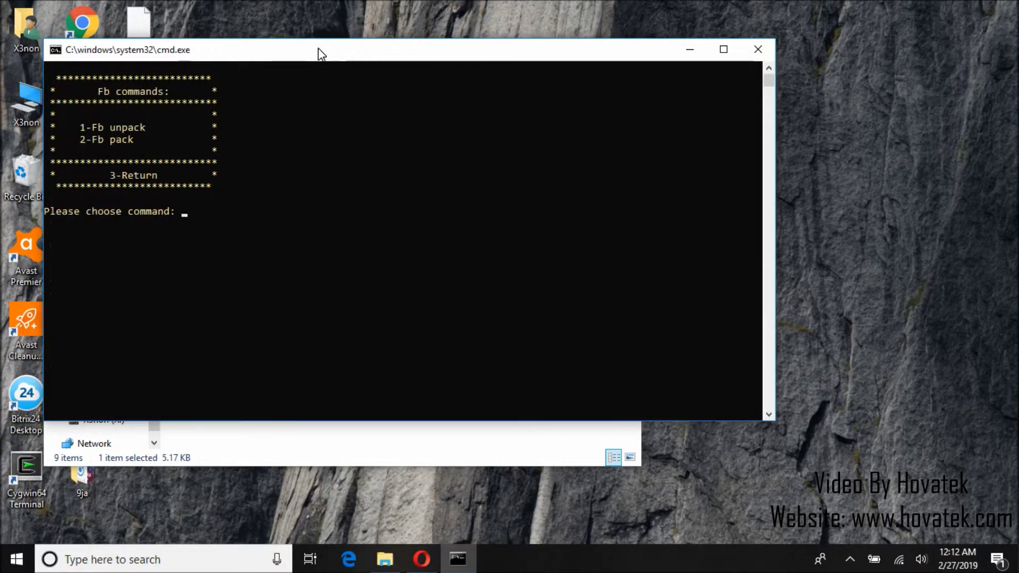
key("Return")
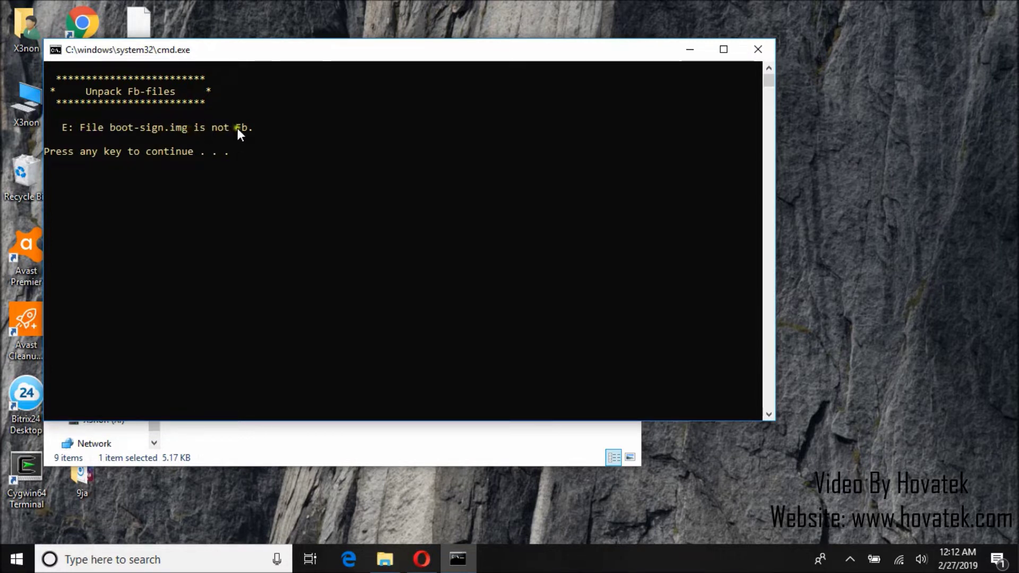
Close FbWinTools and cut boot-sign.img out of the _In folder.
left_click(757, 50)
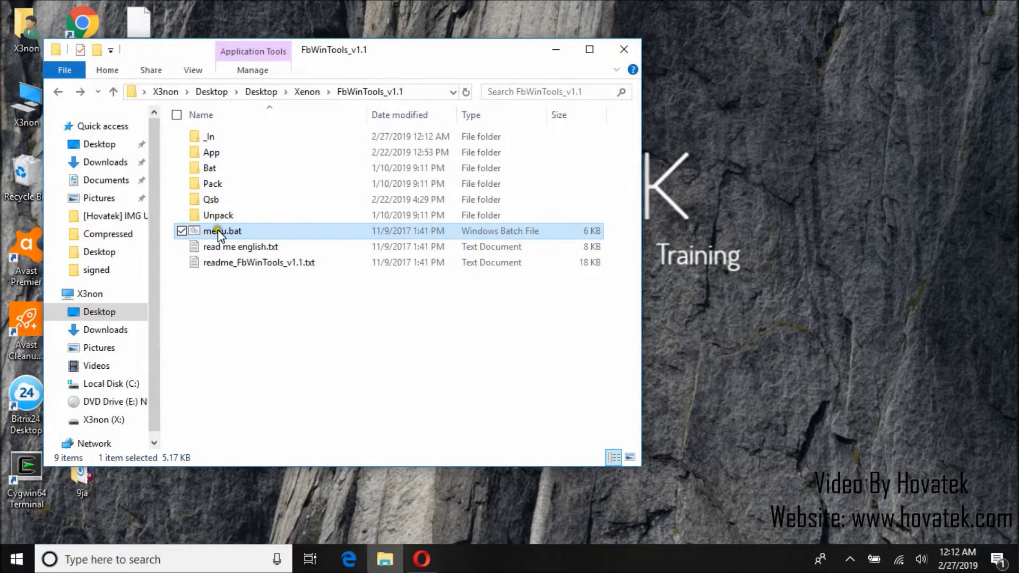
double_click(217, 133)
left_click(201, 138)
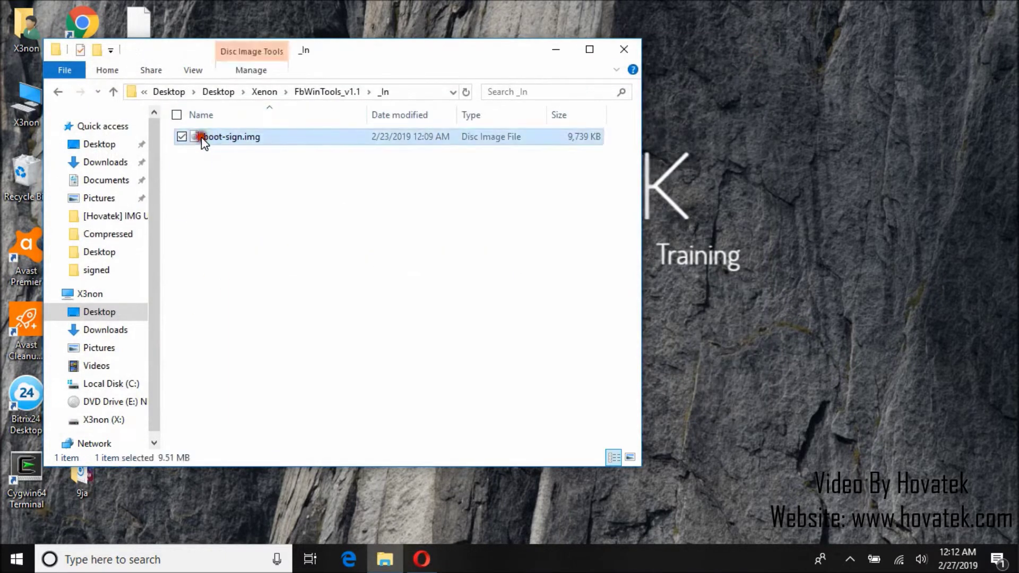
right_click(202, 138)
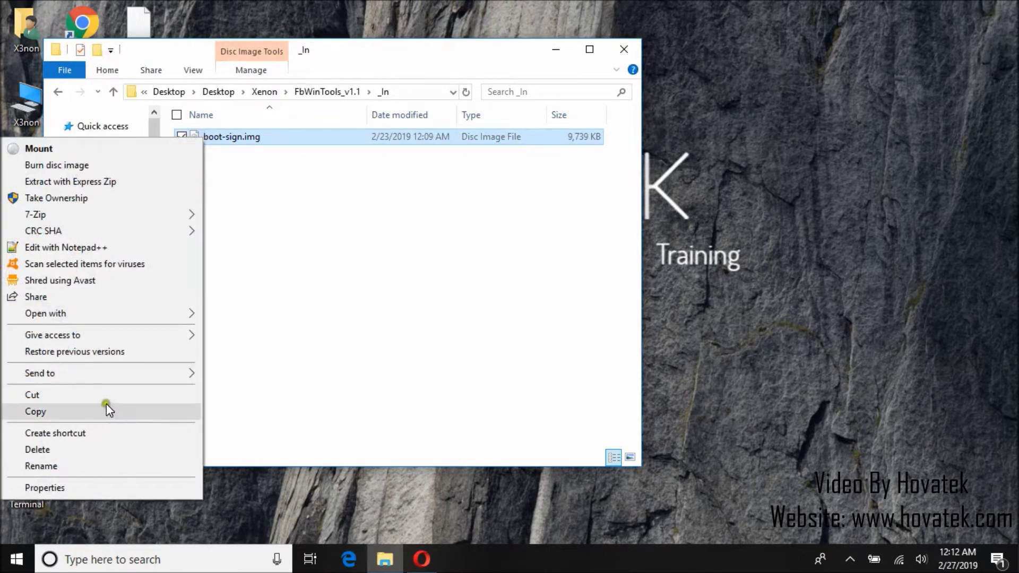
left_click(102, 395)
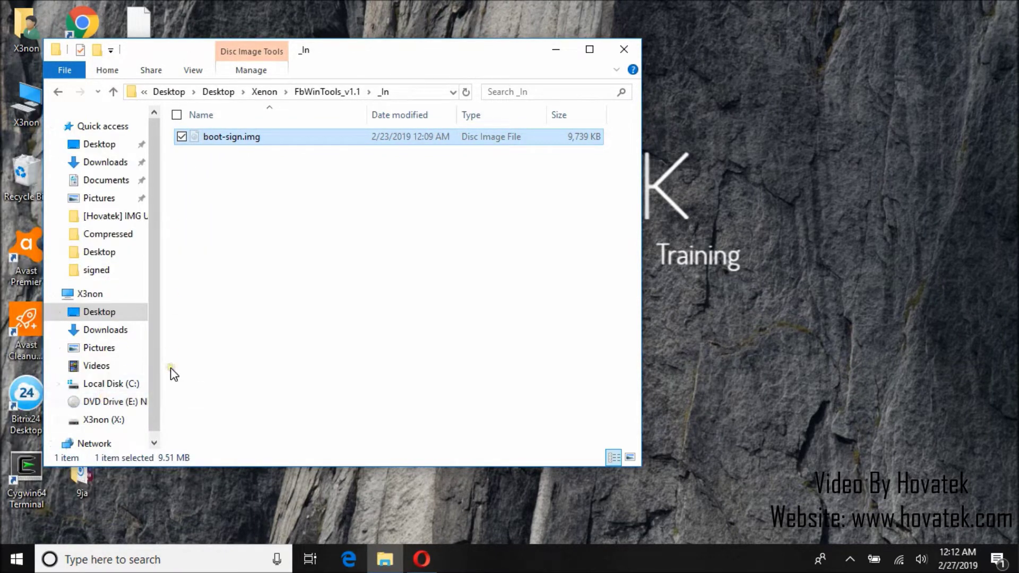
Paste boot-sign.img into the signed folder of [Hovatek] IMG Unsign Tool.
left_click(106, 219)
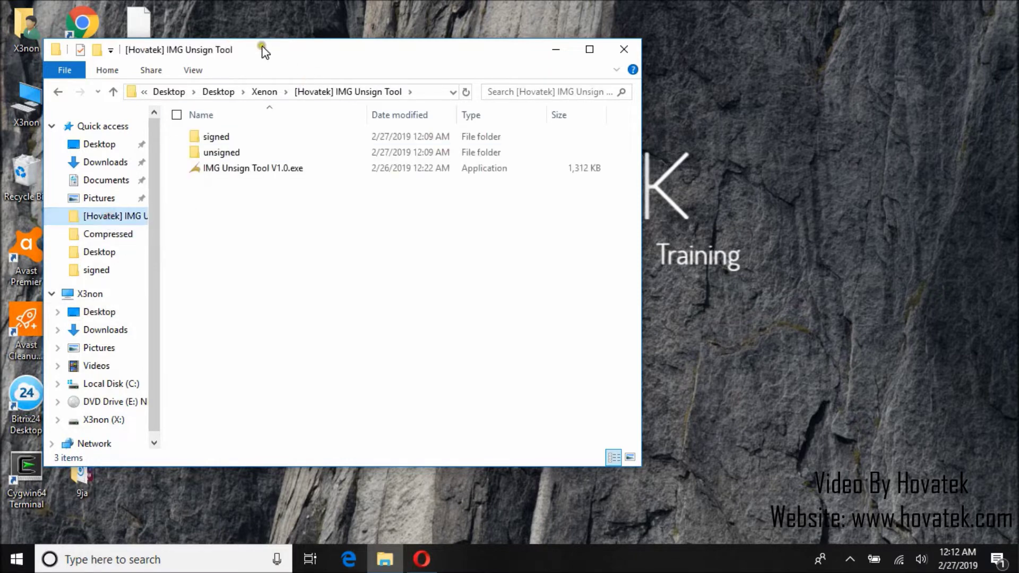
left_click_drag(262, 47, 636, 121)
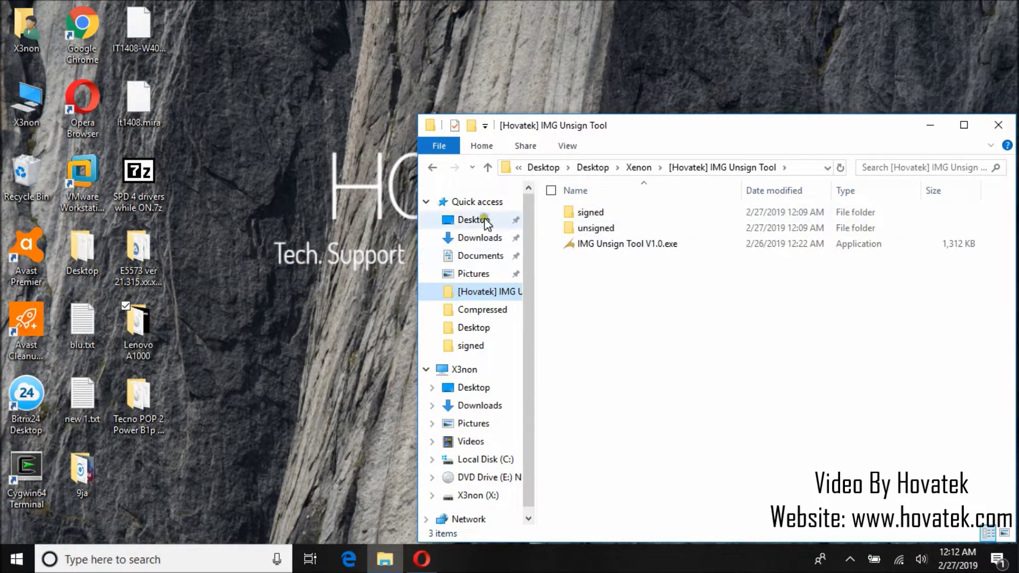
double_click(574, 211)
right_click(593, 212)
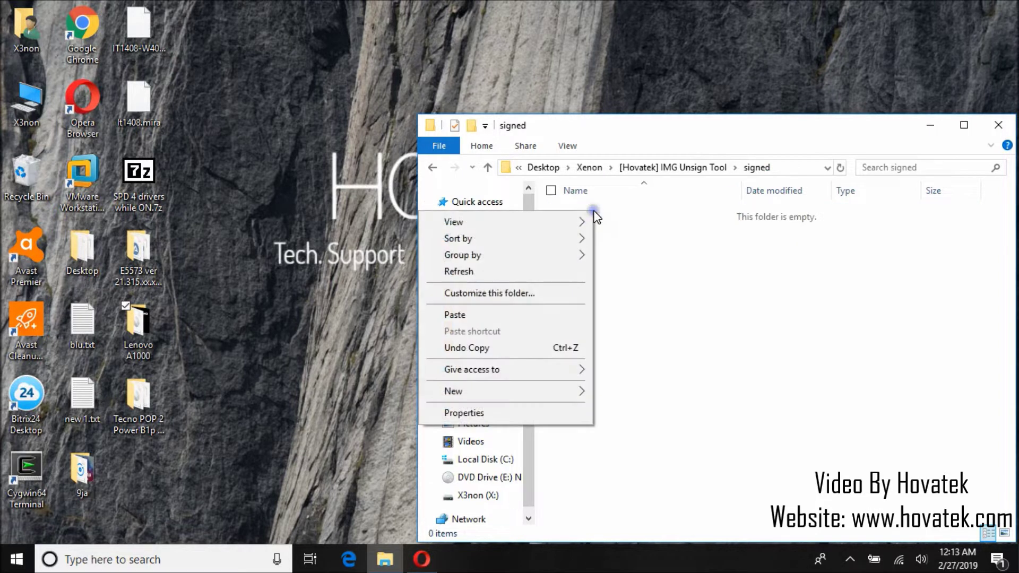
left_click(523, 315)
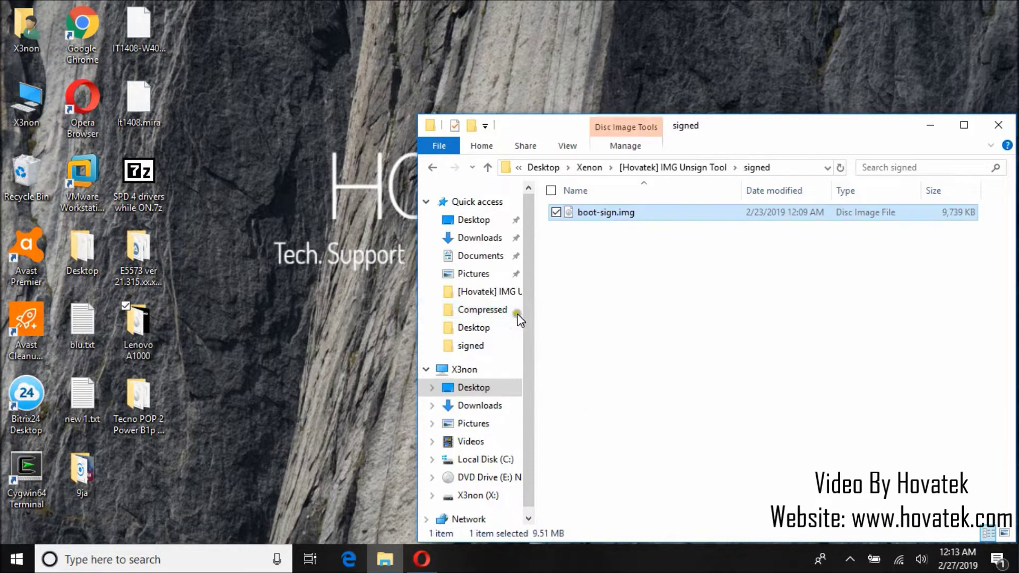
Launch IMG Unsign Tool V1.0.exe from the [Hovatek] IMG Unsign Tool folder.
left_click(432, 167)
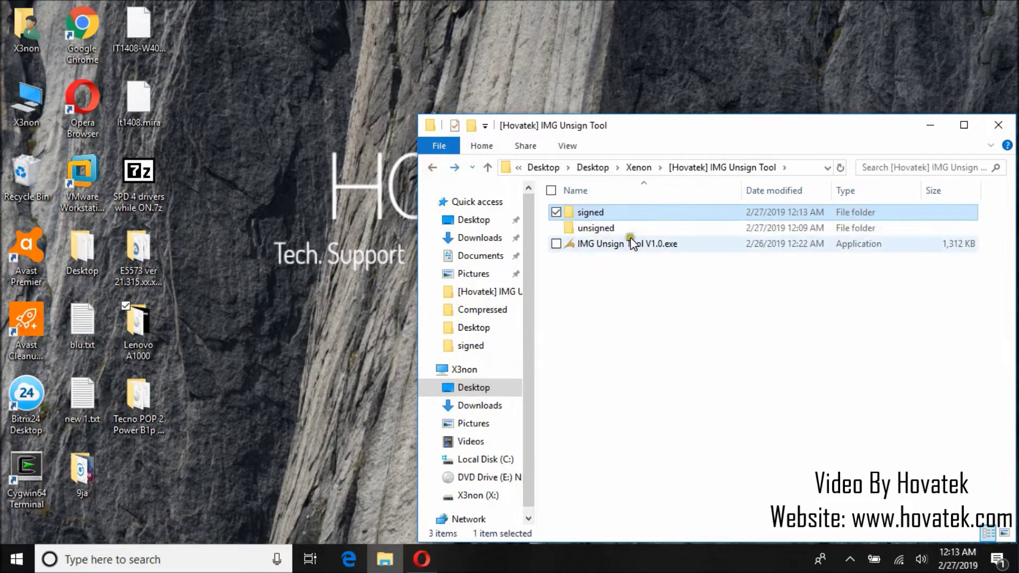
left_click(614, 245)
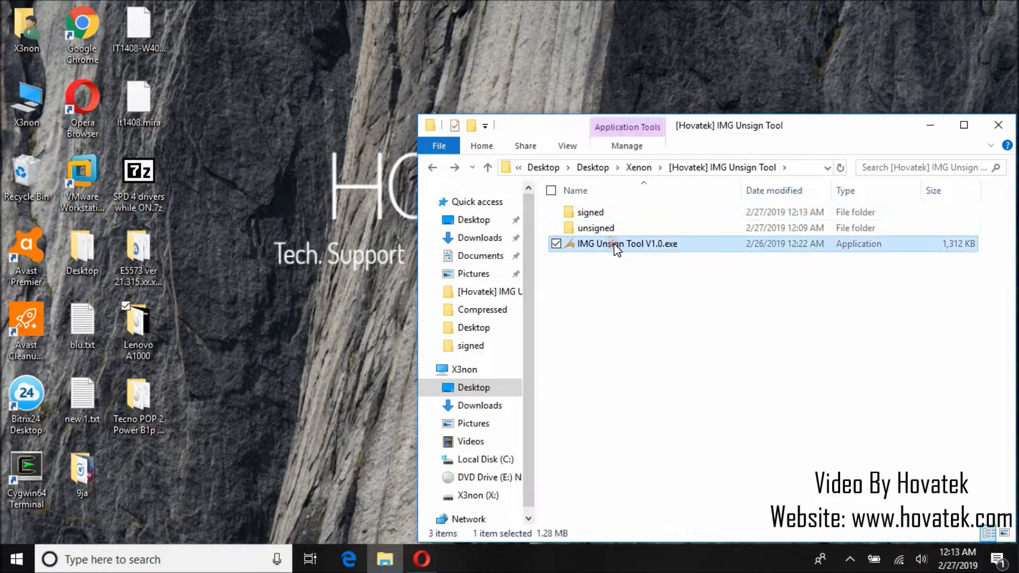
right_click(614, 245)
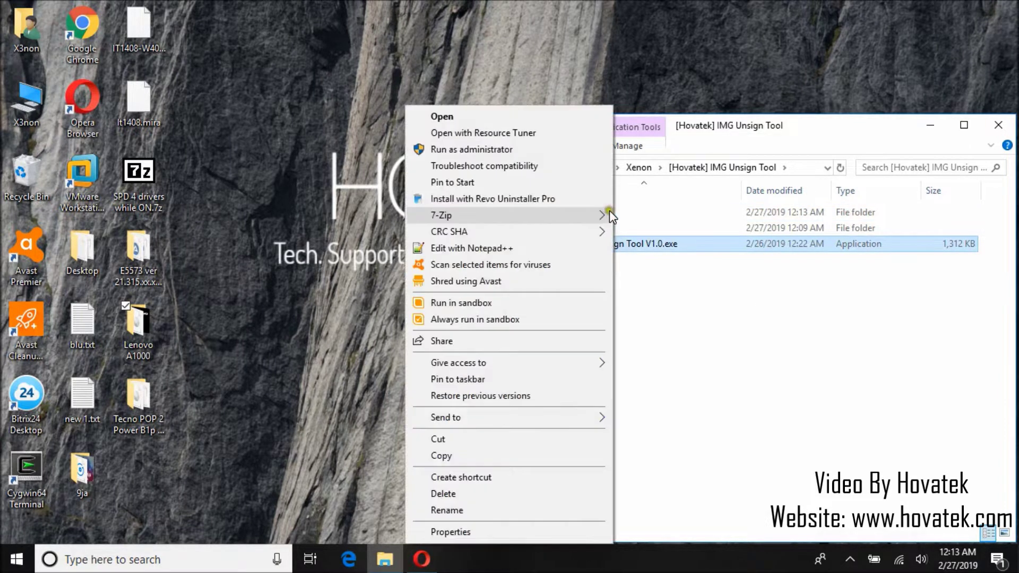
left_click(485, 116)
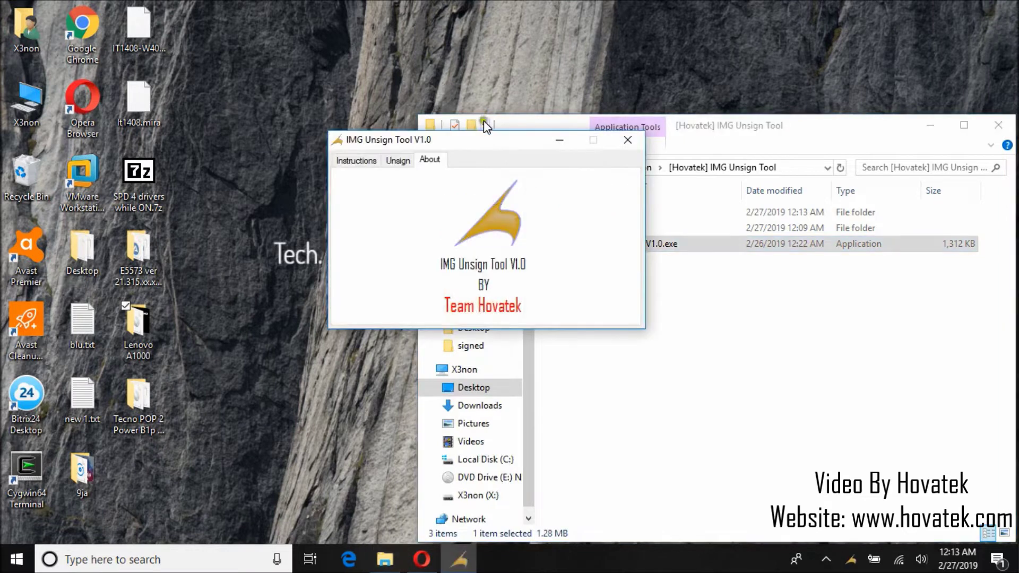
Read the Instructions tab, then unsign the boot image from the Unsign tab and dismiss the Success message.
left_click_drag(471, 150, 334, 100)
left_click(222, 118)
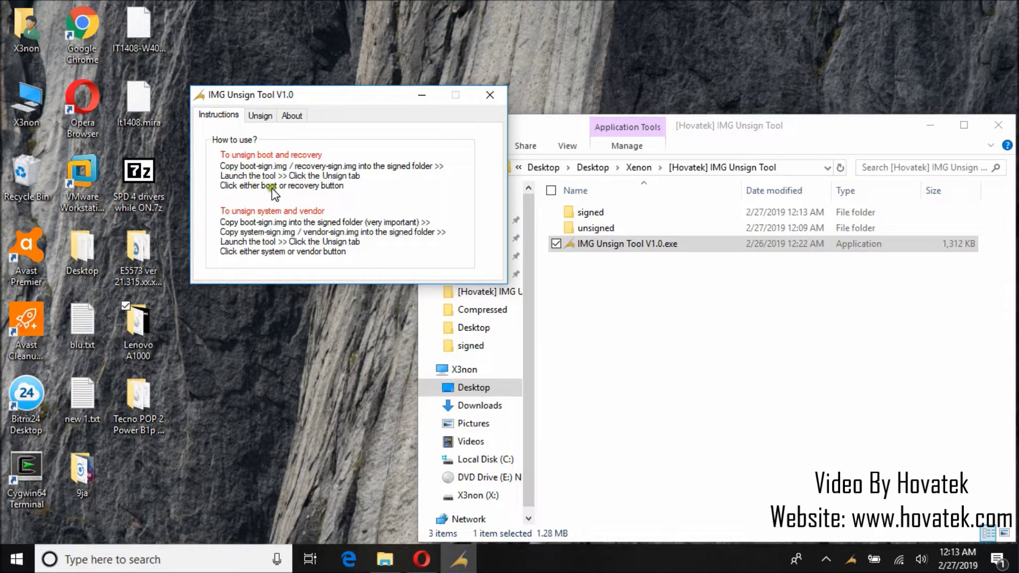
left_click(258, 113)
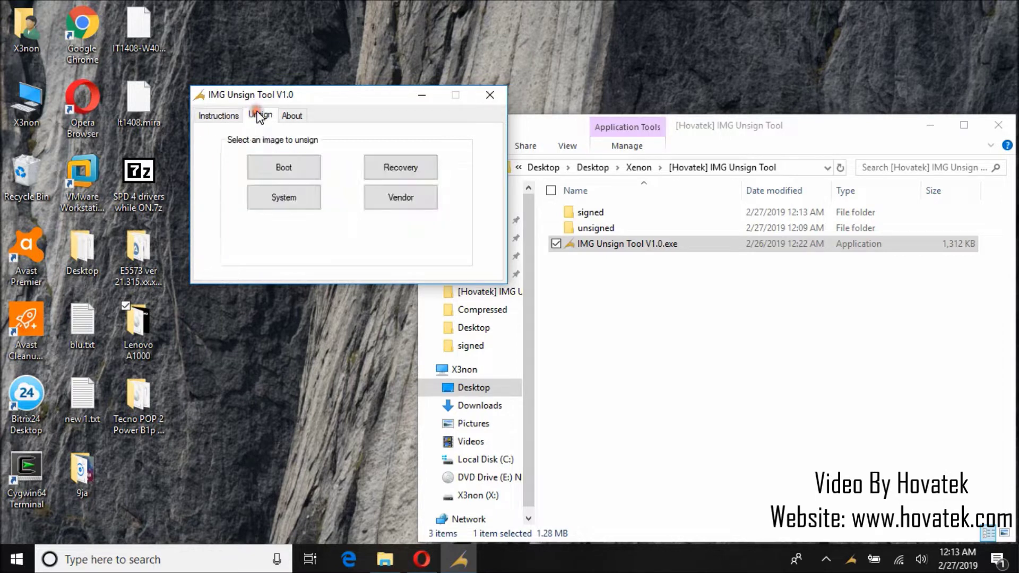
double_click(584, 212)
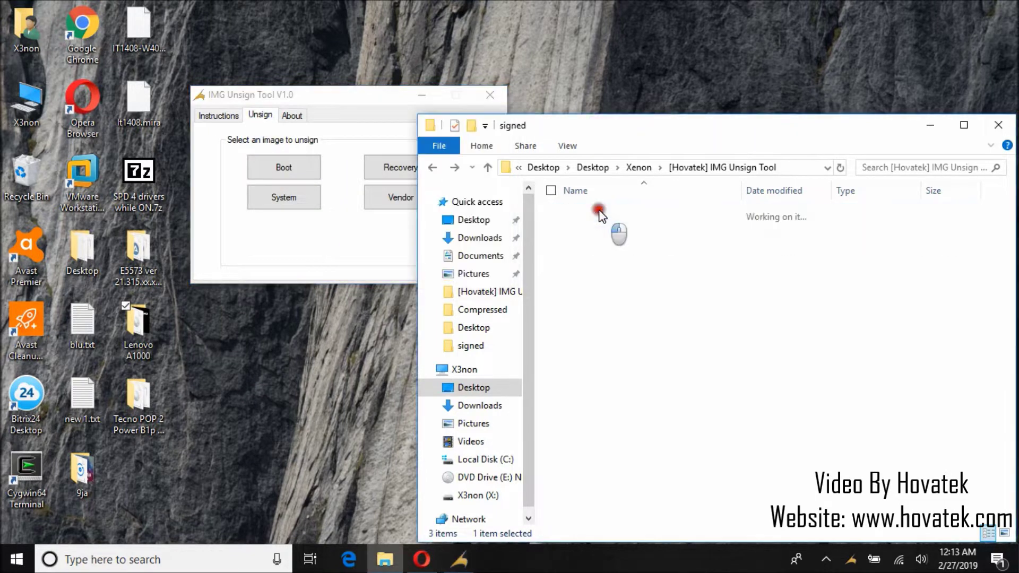
left_click(277, 169)
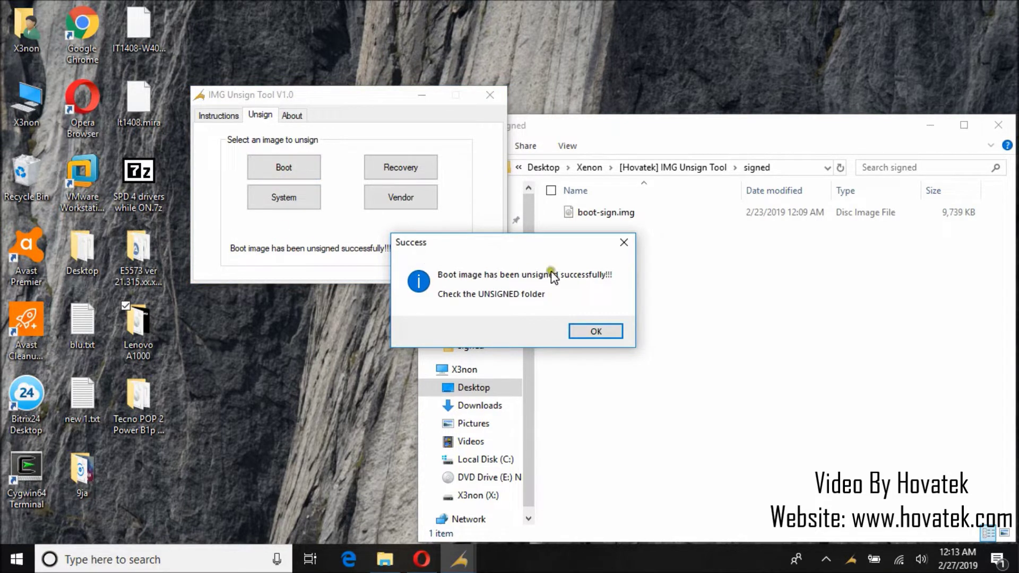
left_click(580, 331)
Delete system.img and vendor.img from the unsigned folder.
left_click(604, 292)
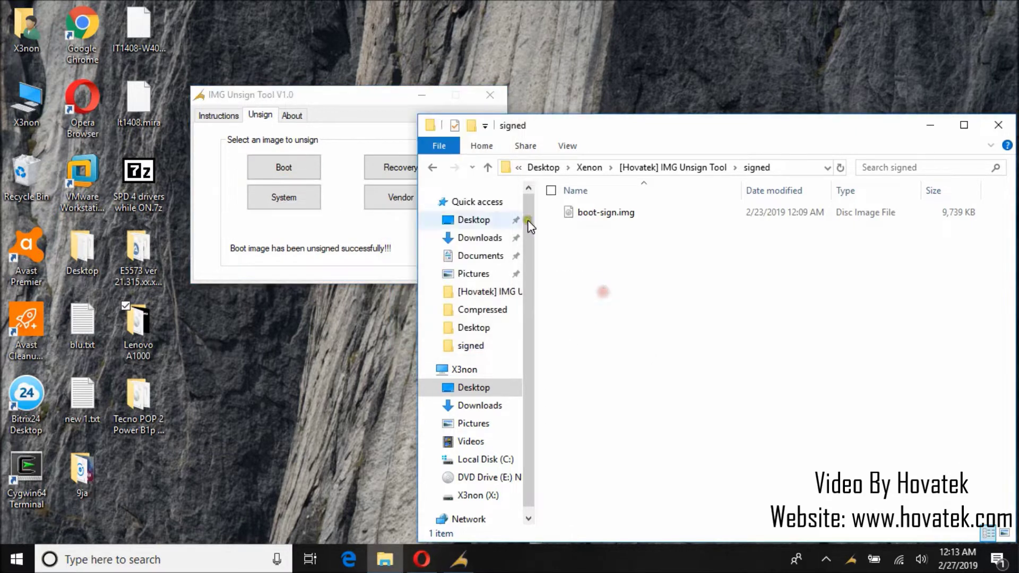
left_click(431, 167)
double_click(597, 228)
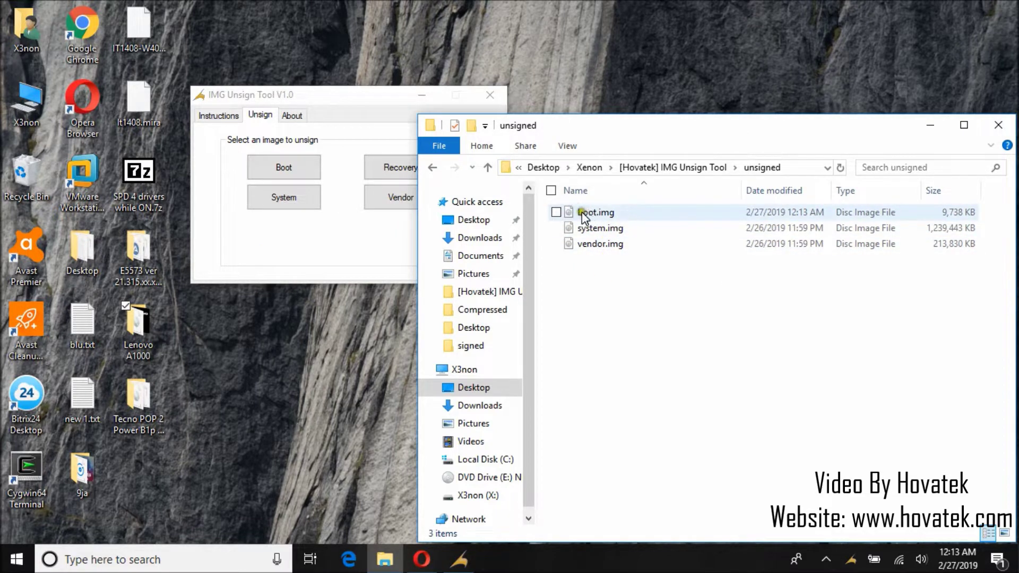
left_click_drag(598, 277, 602, 225)
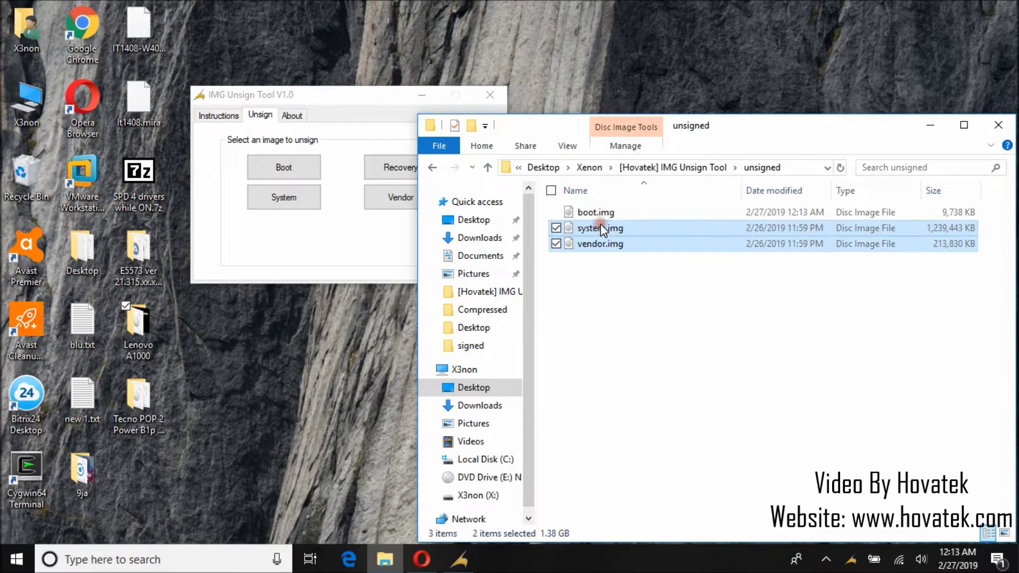
right_click(602, 226)
left_click(423, 494)
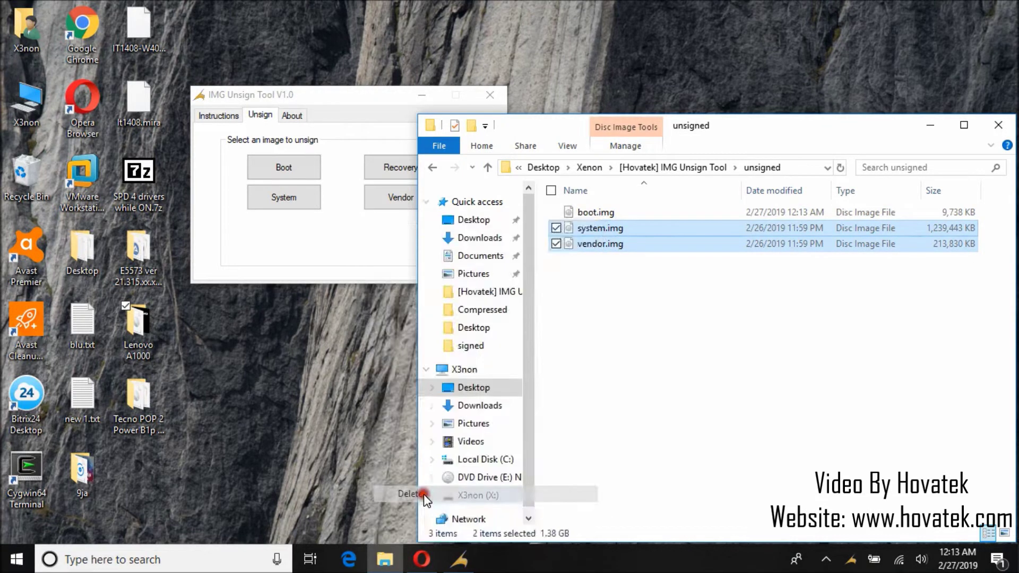
Move the unsigned boot.img into the signed folder beside boot-sign.img.
left_click(581, 215)
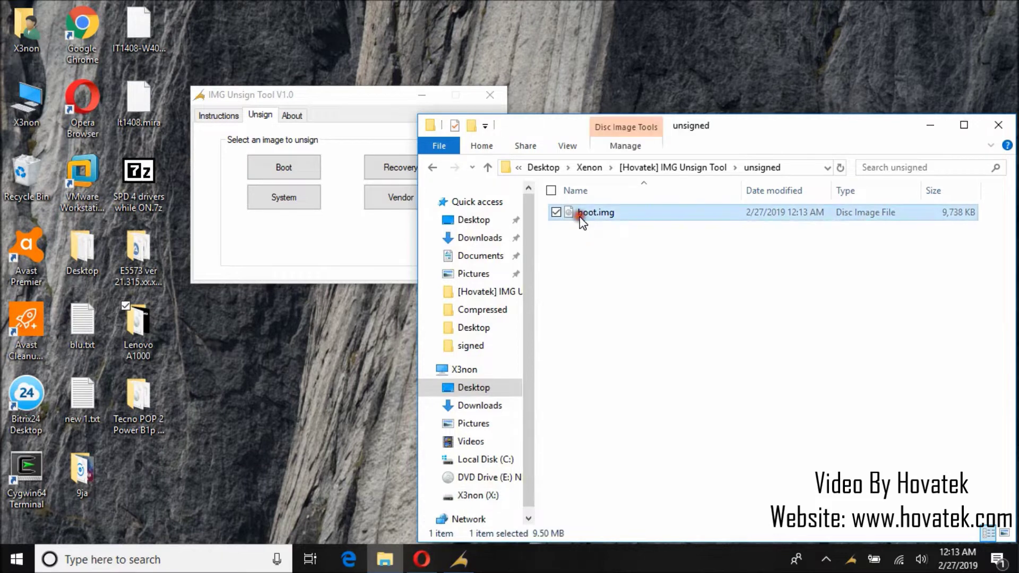
right_click(595, 212)
left_click(474, 439)
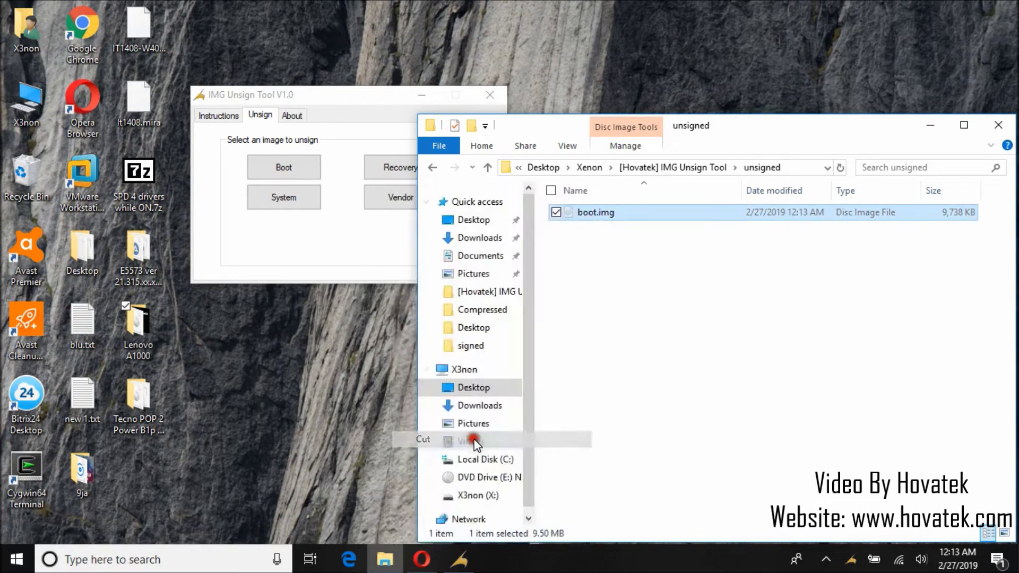
left_click(433, 167)
double_click(586, 214)
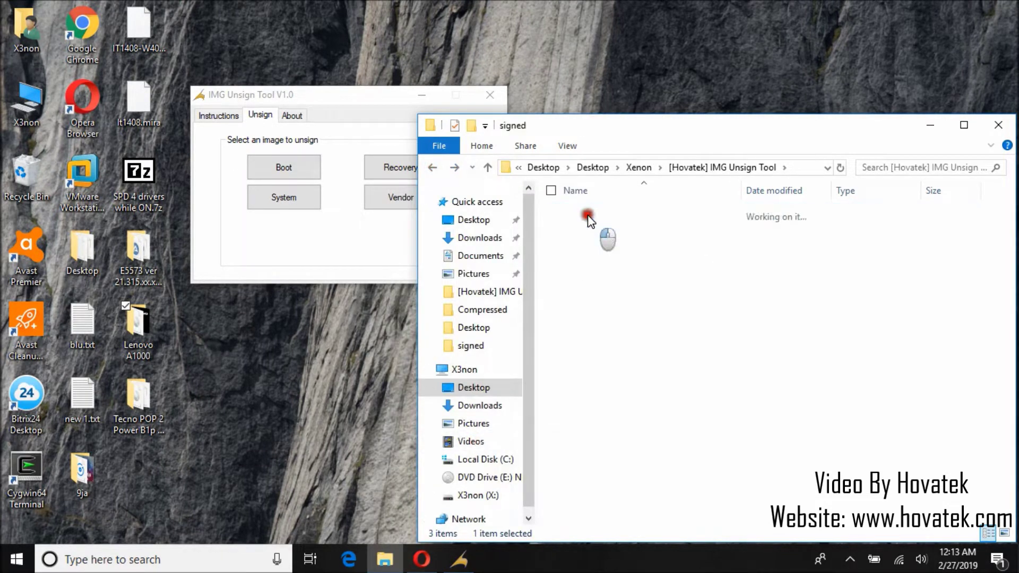
right_click(590, 282)
left_click(518, 385)
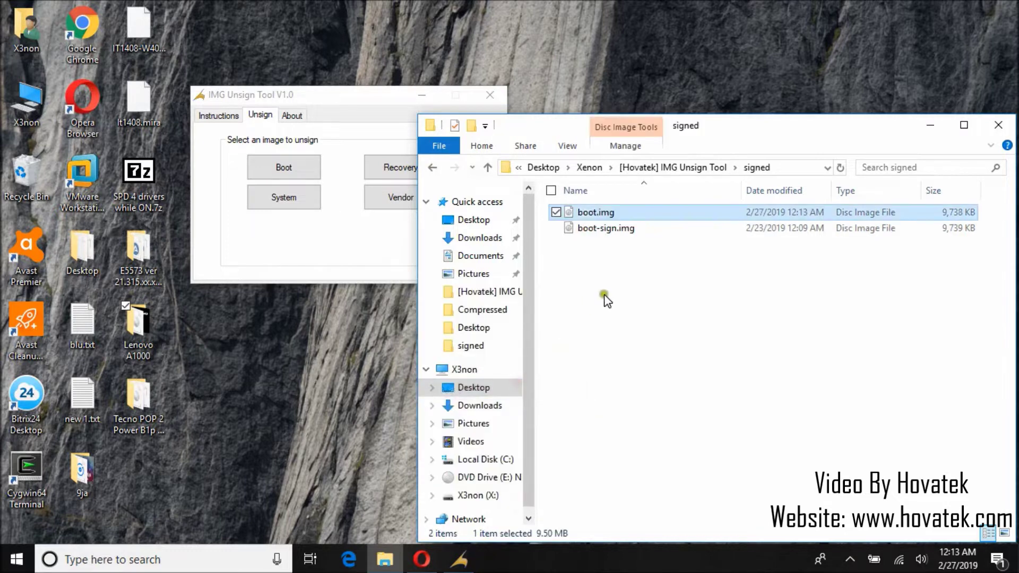
Move boot.img and boot-sign.img into Desktop\Xenon\CIK\boot-resources.
left_click_drag(562, 251, 609, 213)
right_click(610, 214)
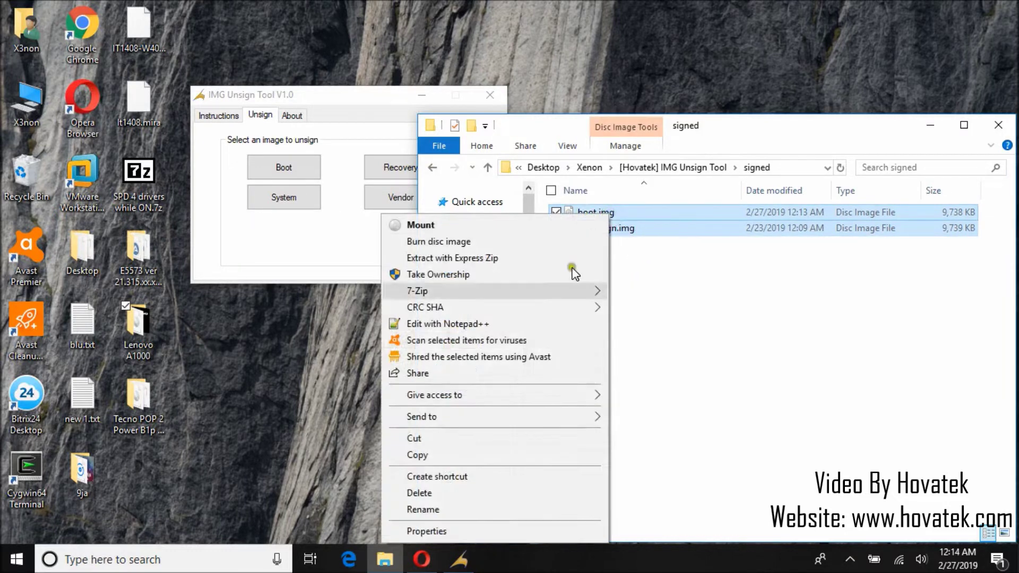
left_click(449, 437)
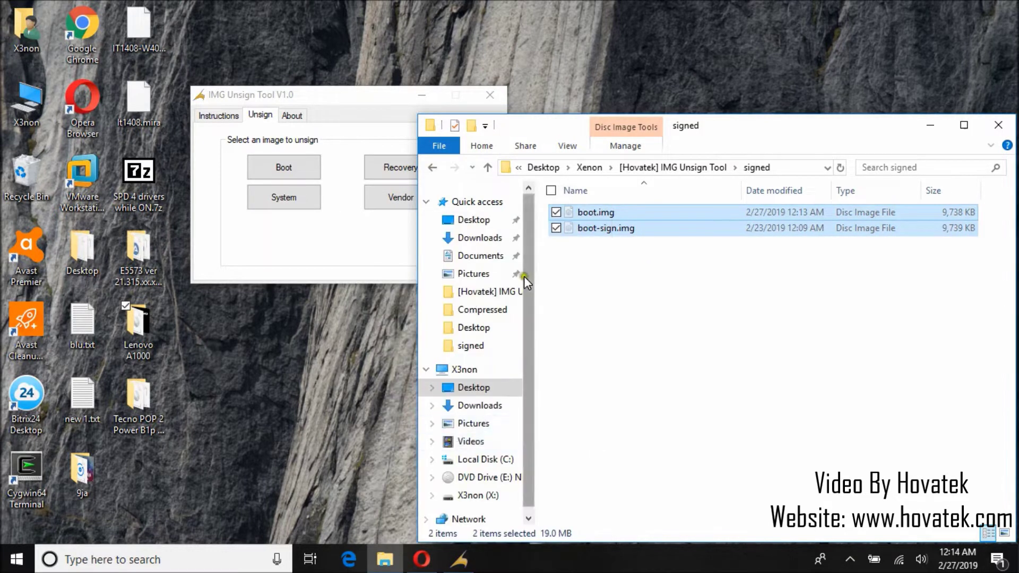
left_click(473, 330)
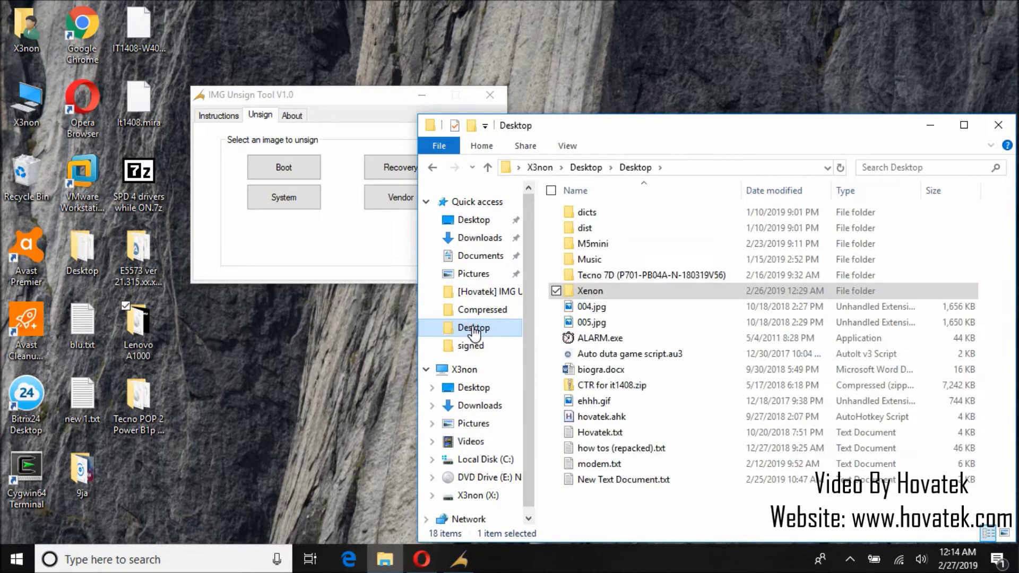
double_click(590, 290)
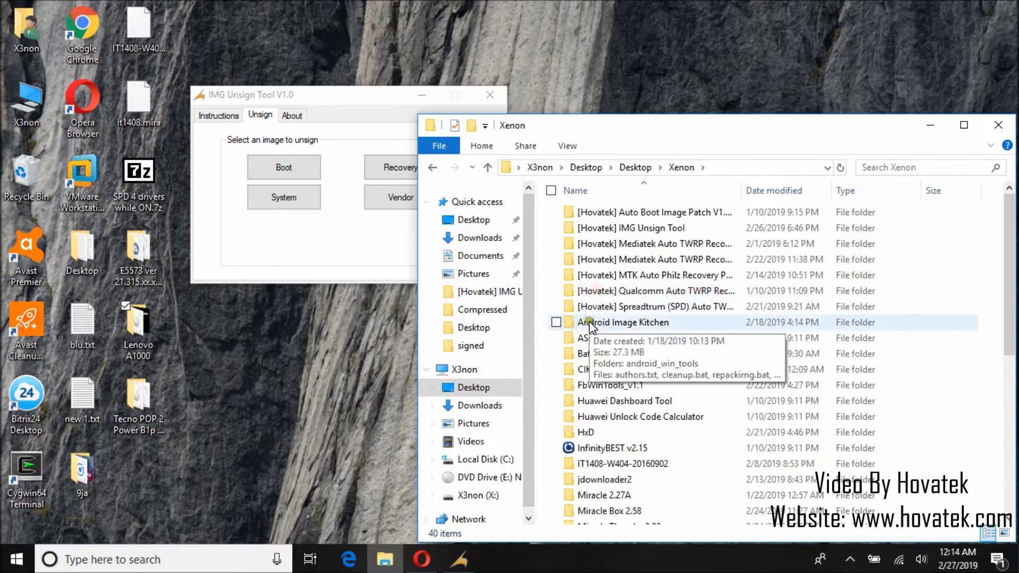
double_click(587, 369)
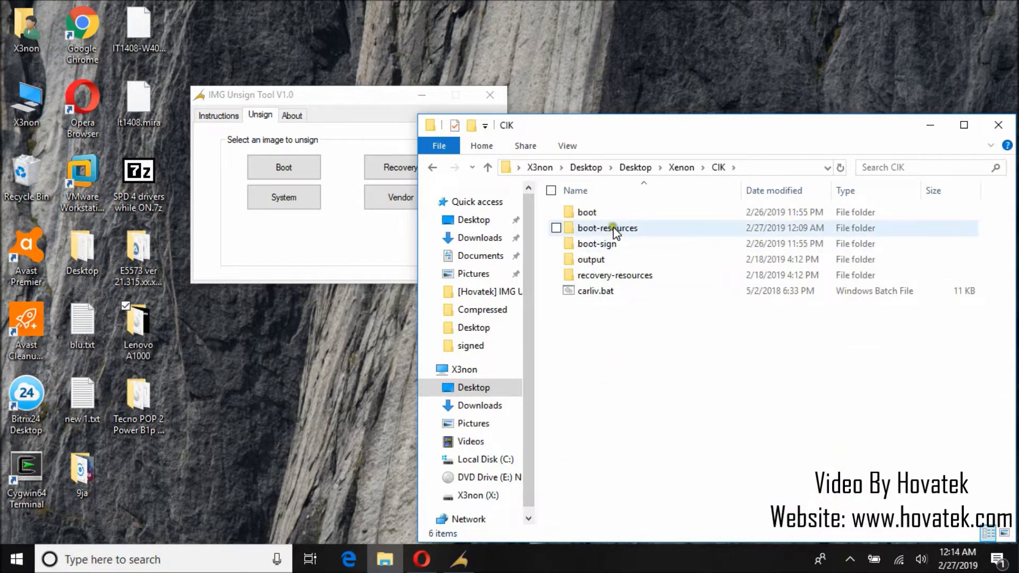
double_click(613, 227)
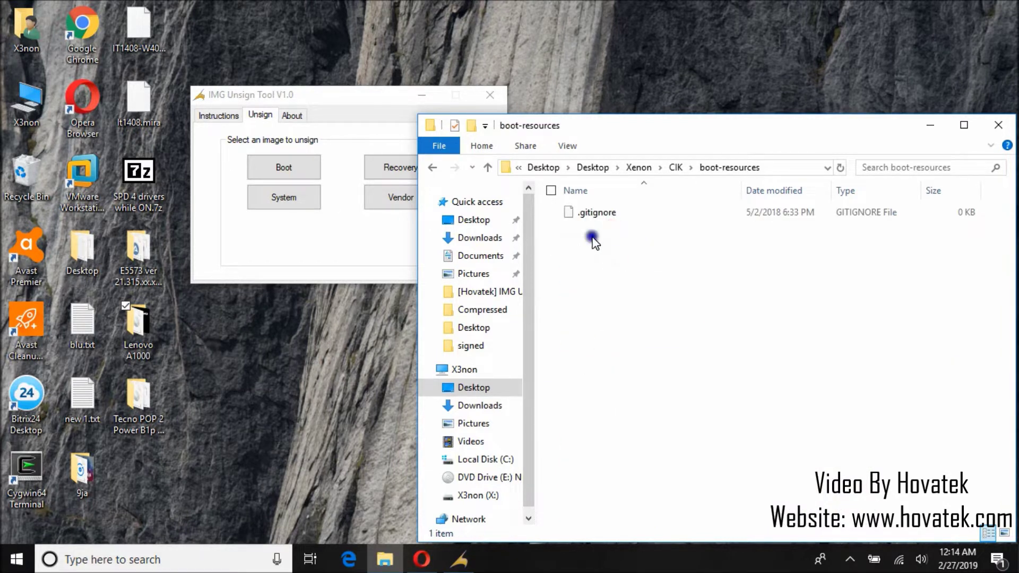
right_click(592, 240)
left_click(479, 341)
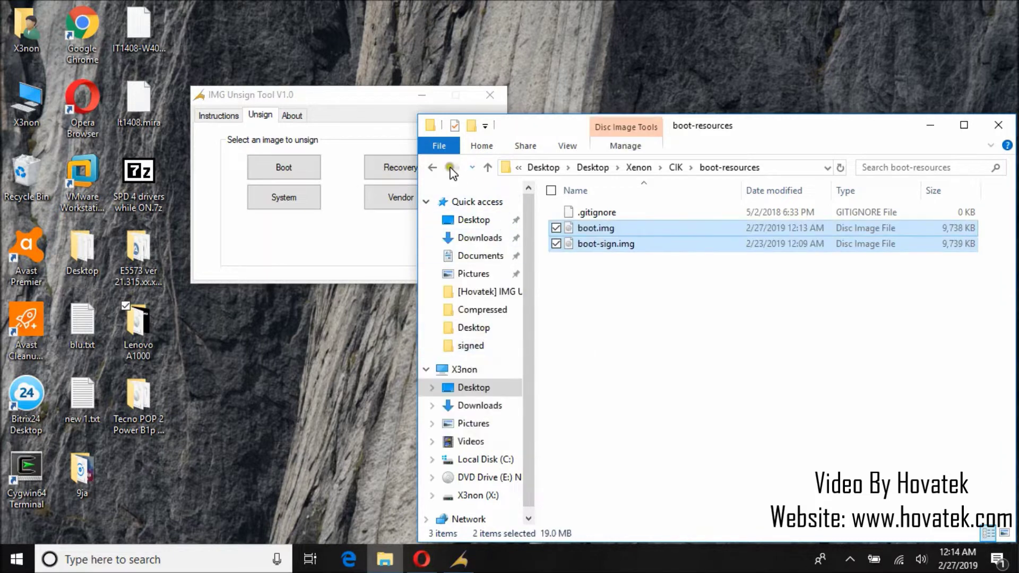
Confirm both images are in boot-resources, then start Carliv Image Kitchen via carliv.bat.
left_click(432, 167)
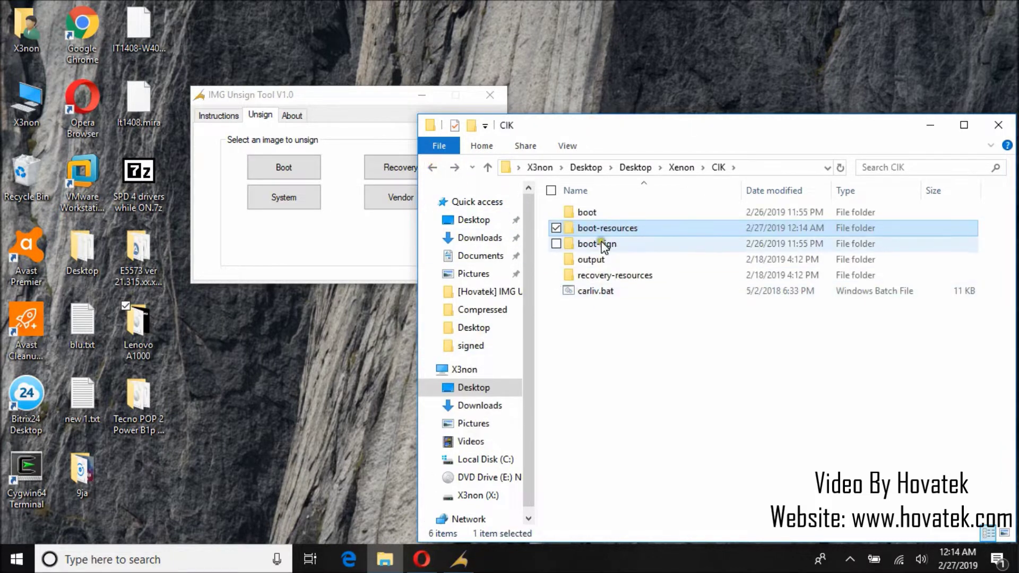
left_click(584, 228)
double_click(585, 227)
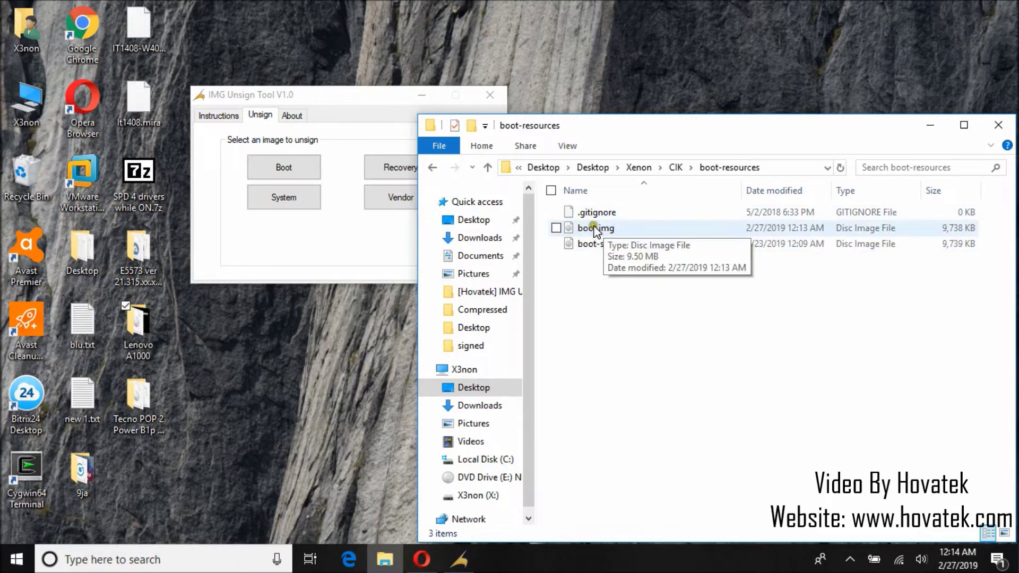
left_click(432, 168)
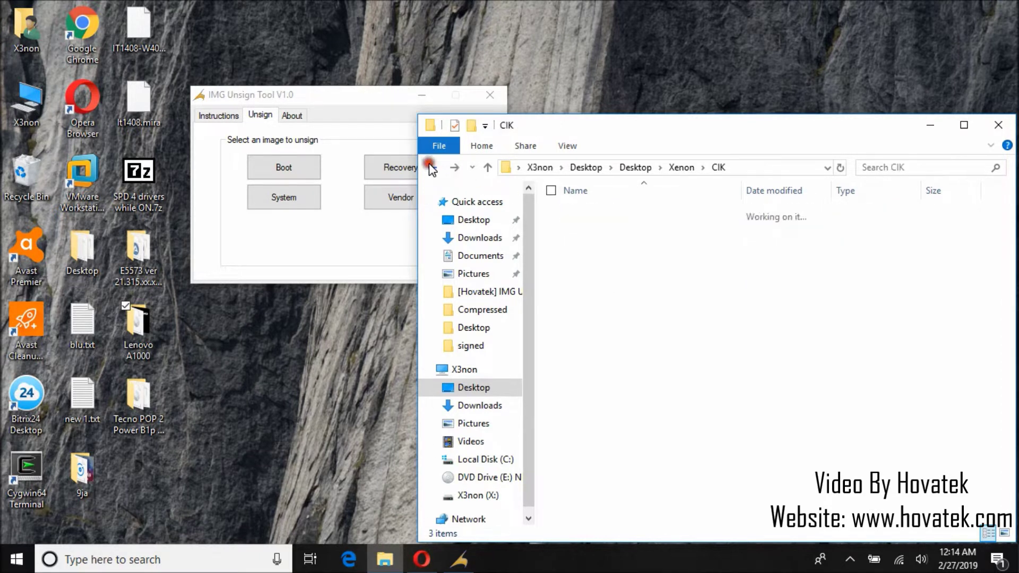
double_click(583, 290)
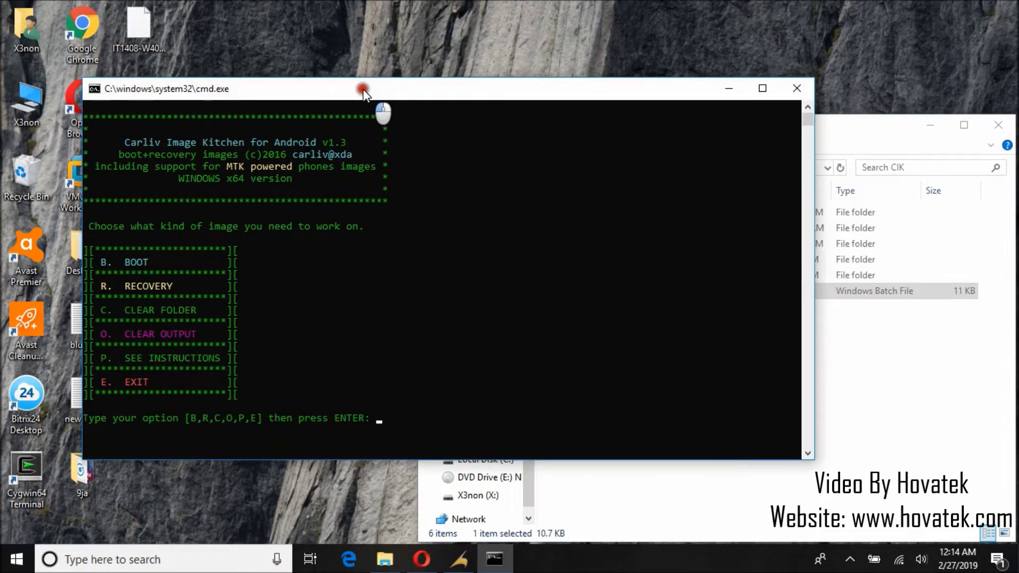
Try unpacking boot-sign.img, which fails with a boot magic error.
type("b")
key("Return")
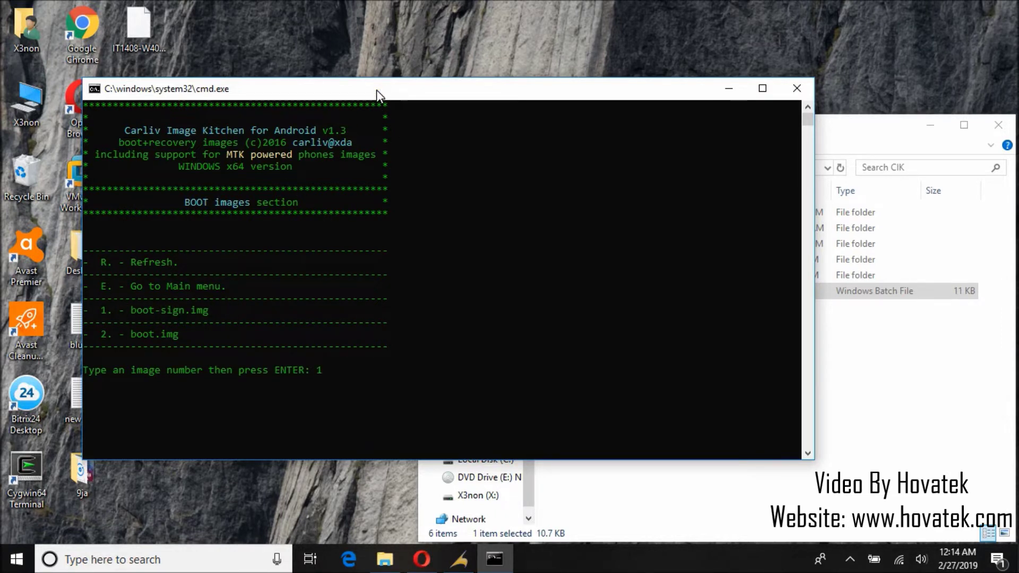
key("Return")
type("1")
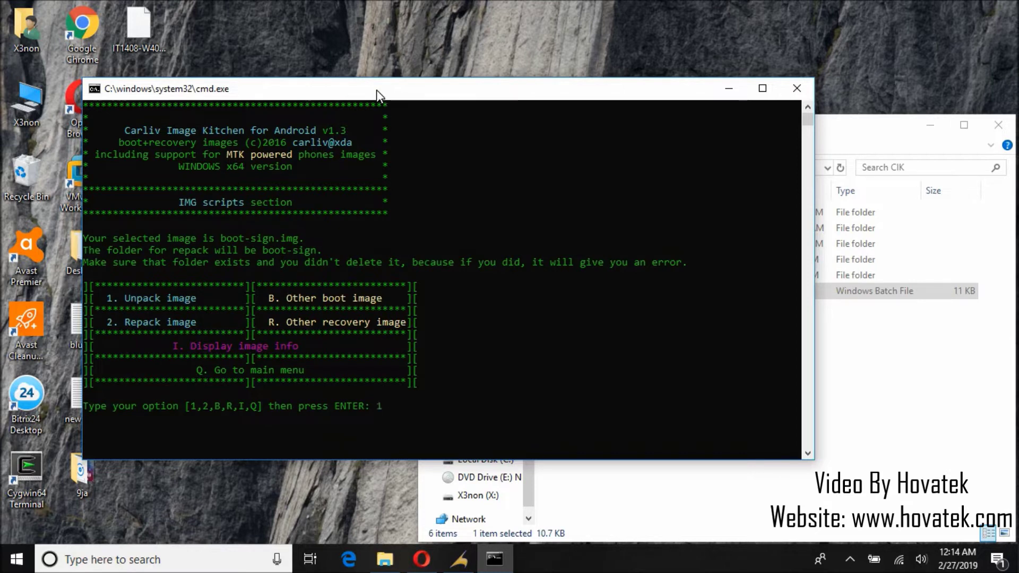
key("Return")
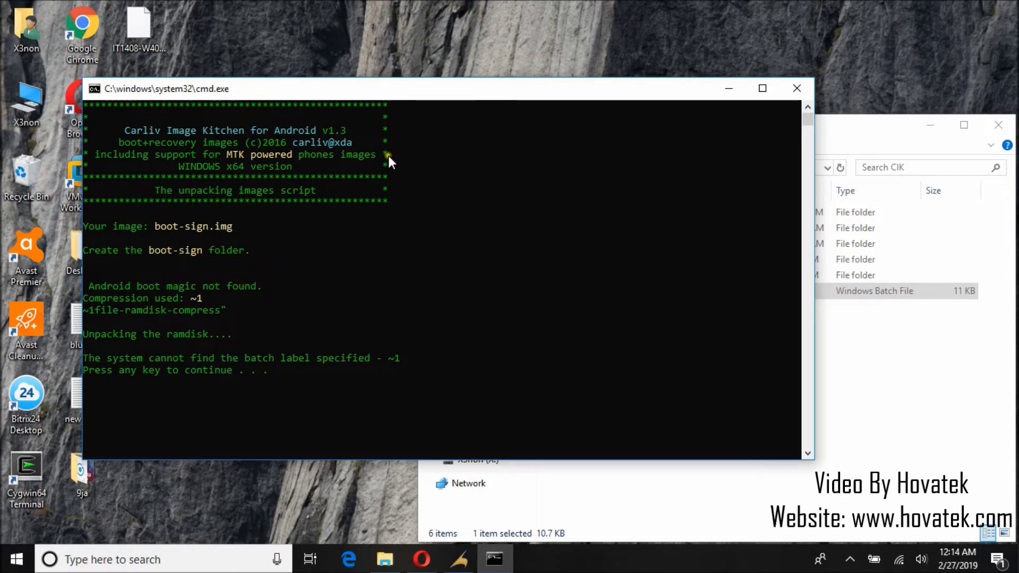
key("Return")
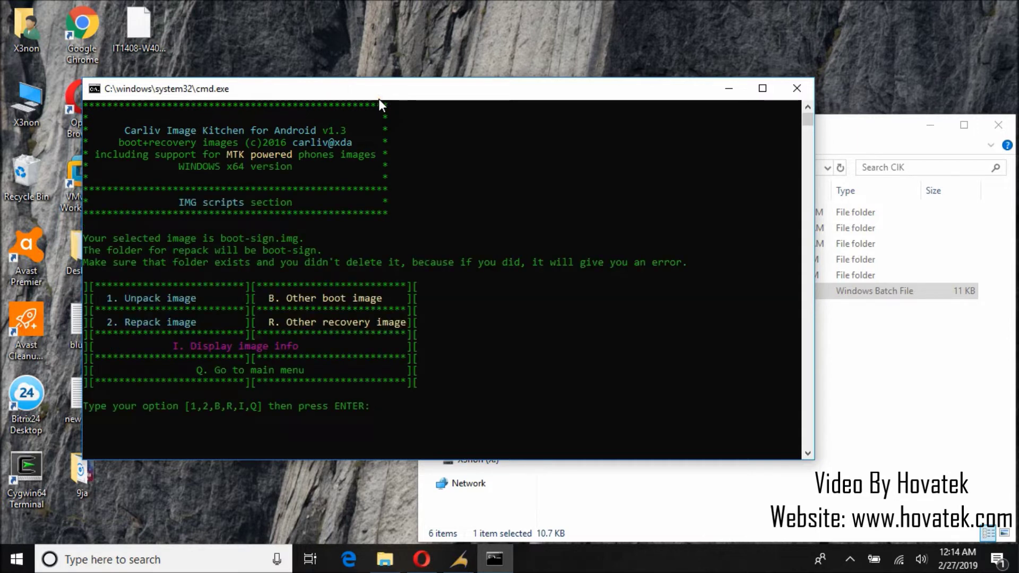
Select boot.img (option 2) and unpack it into the boot folder.
type("b")
key("Return")
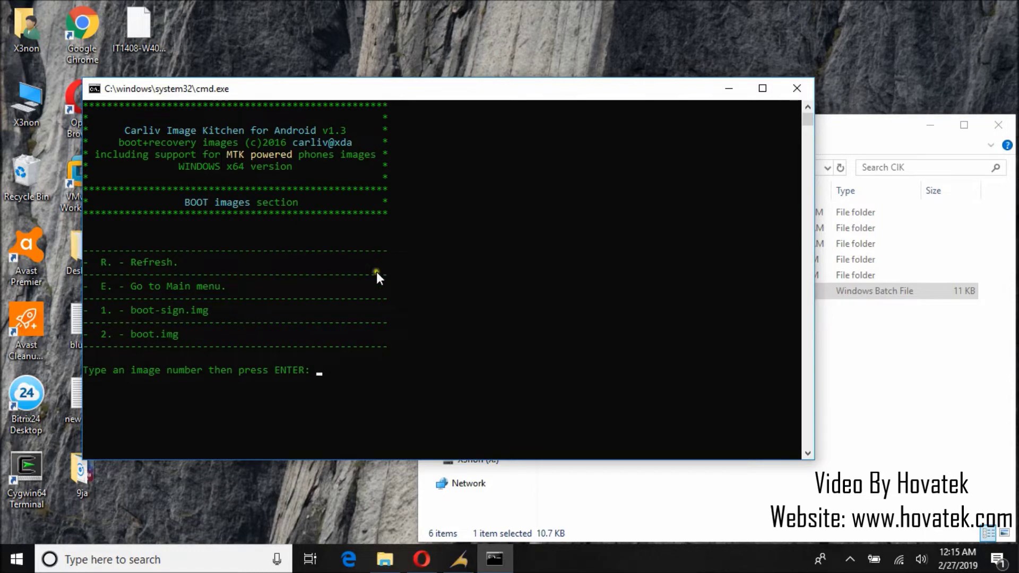
type("2")
key("Return")
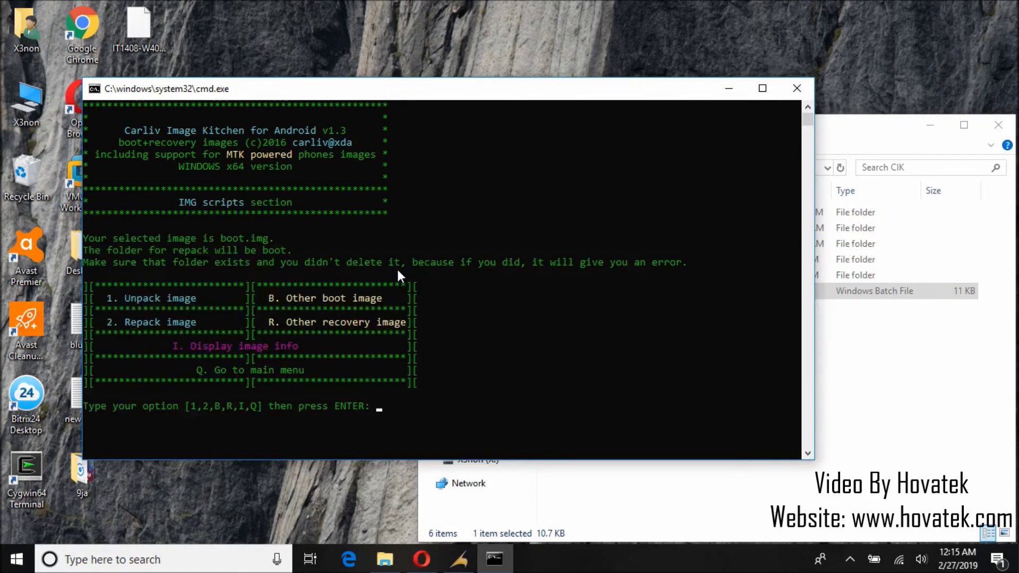
type("1")
key("Return")
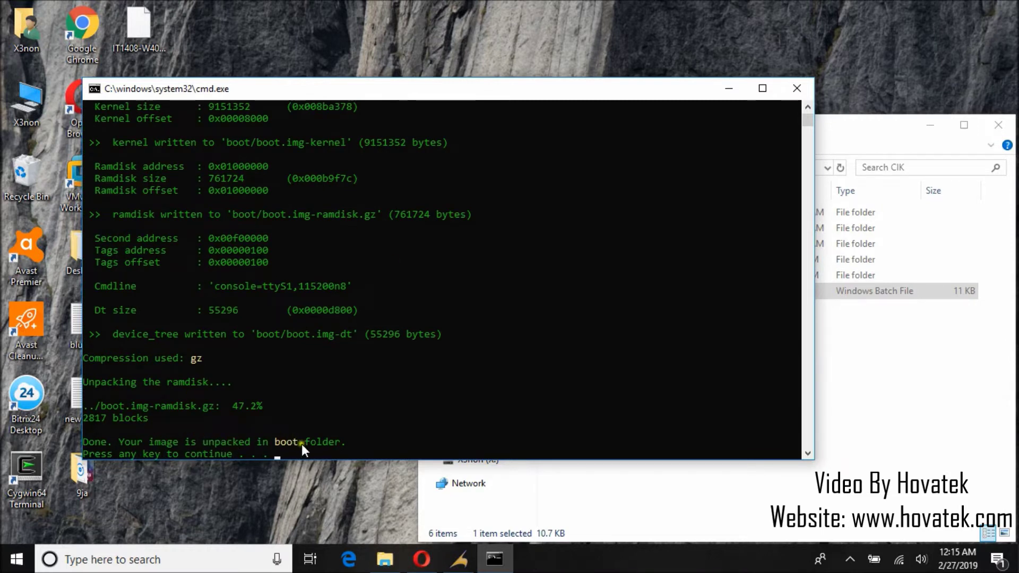
Check the unpacked boot folder, close the console, and delete the boot and boot-sign folders.
left_click(894, 366)
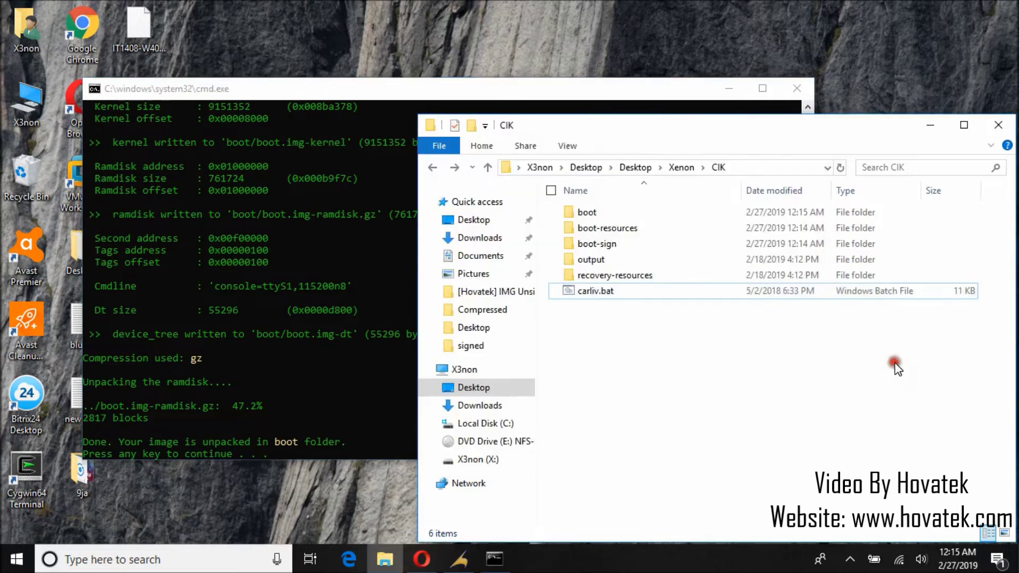
double_click(594, 212)
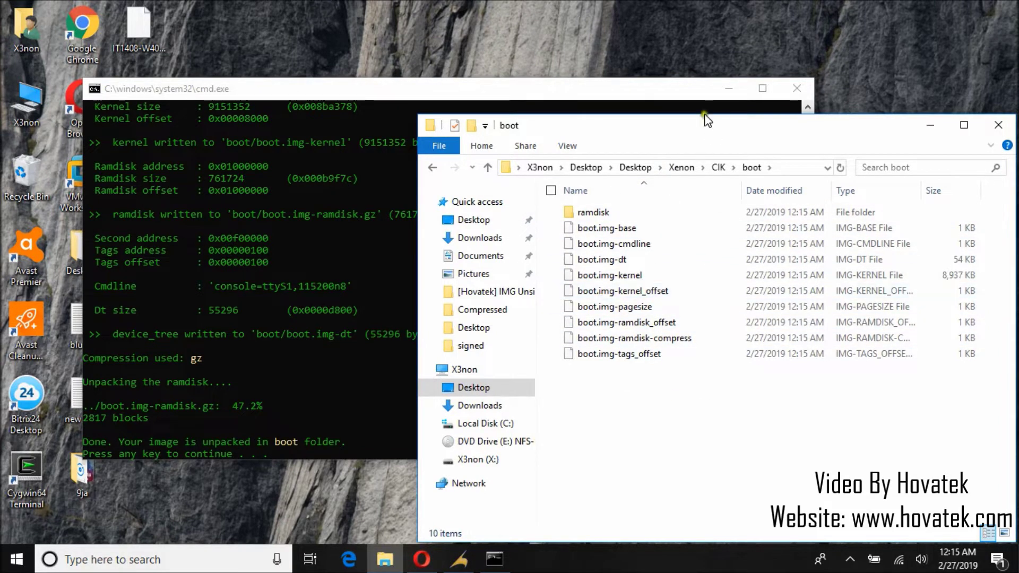
left_click(795, 88)
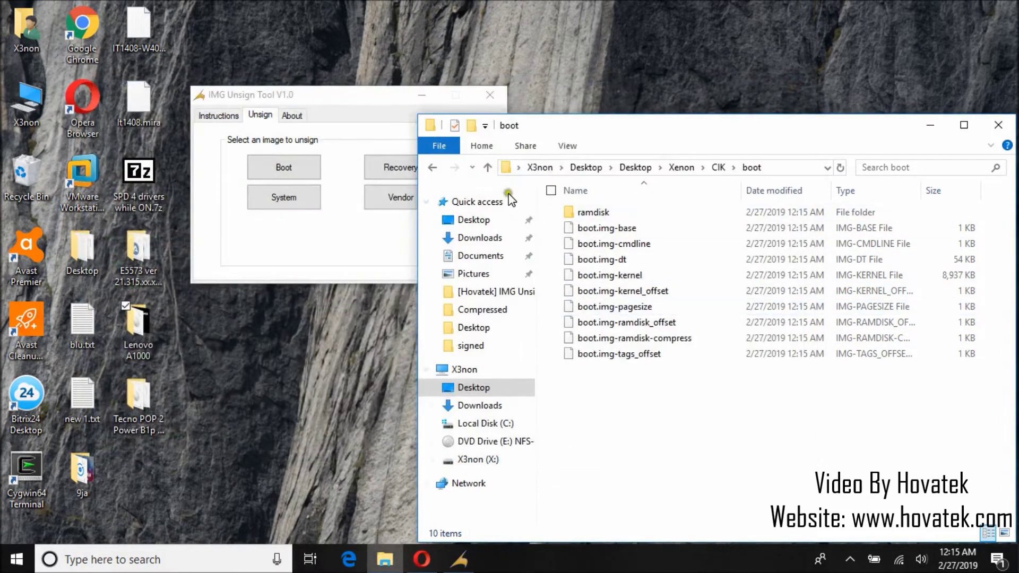
left_click(436, 167)
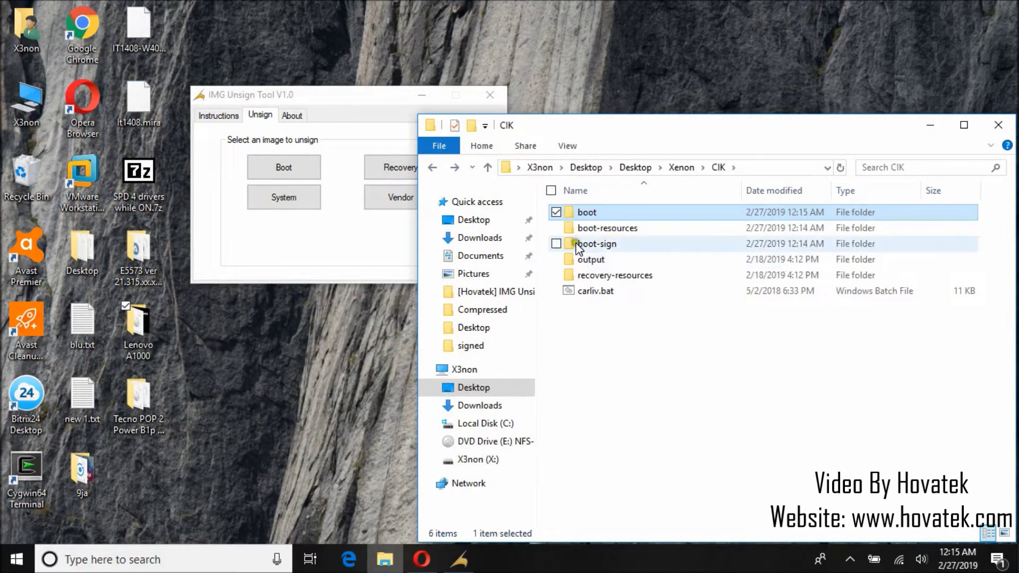
left_click(556, 244)
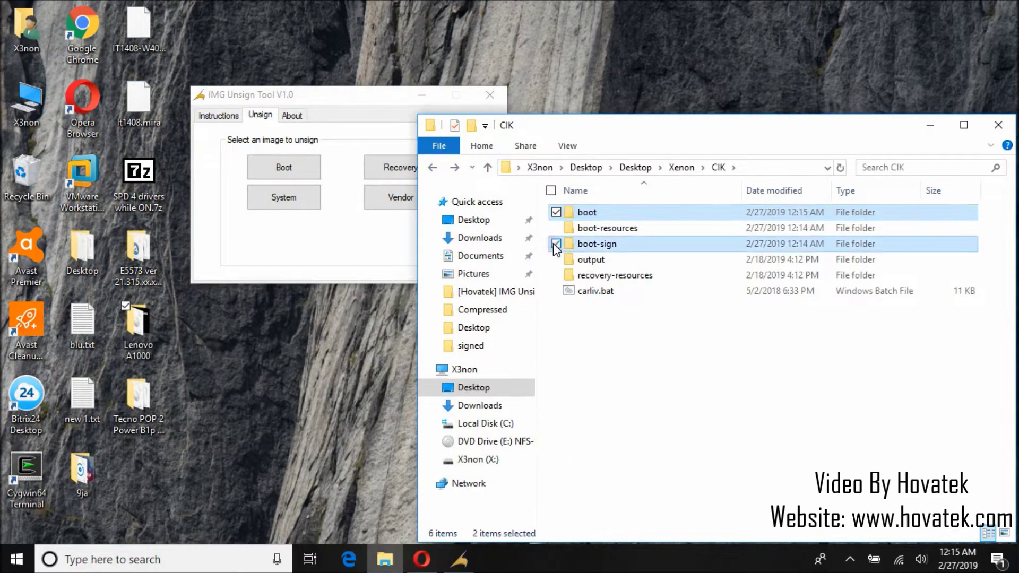
key("Delete")
Delete boot.img and boot-sign.img from the boot-resources folder.
double_click(610, 215)
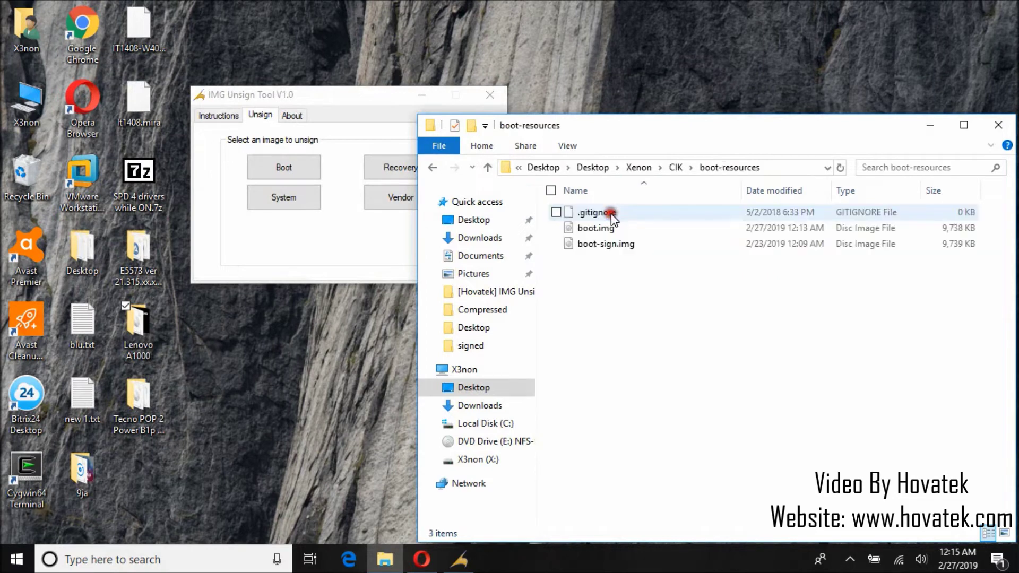
left_click_drag(578, 276, 583, 228)
right_click(594, 232)
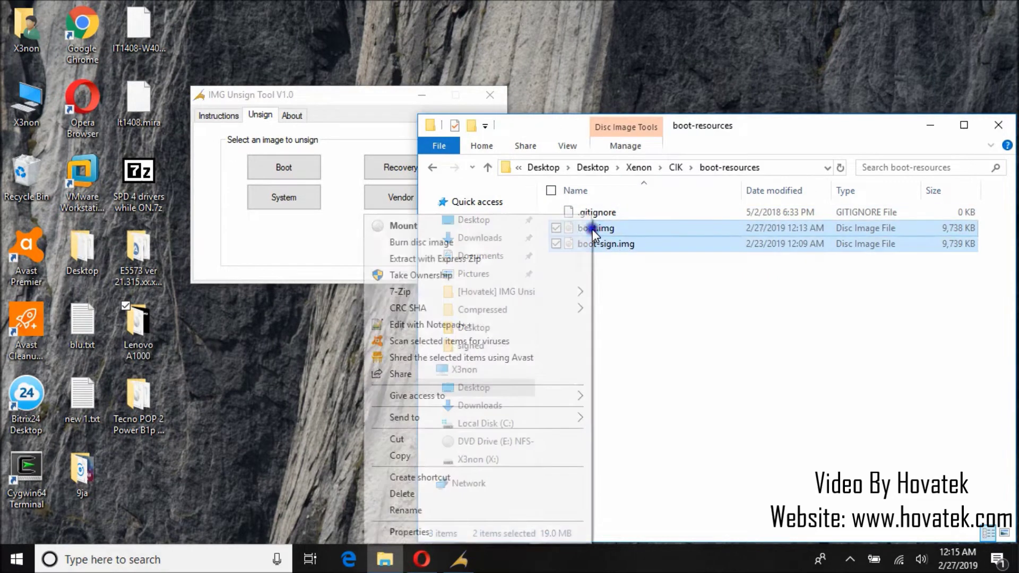
left_click(420, 492)
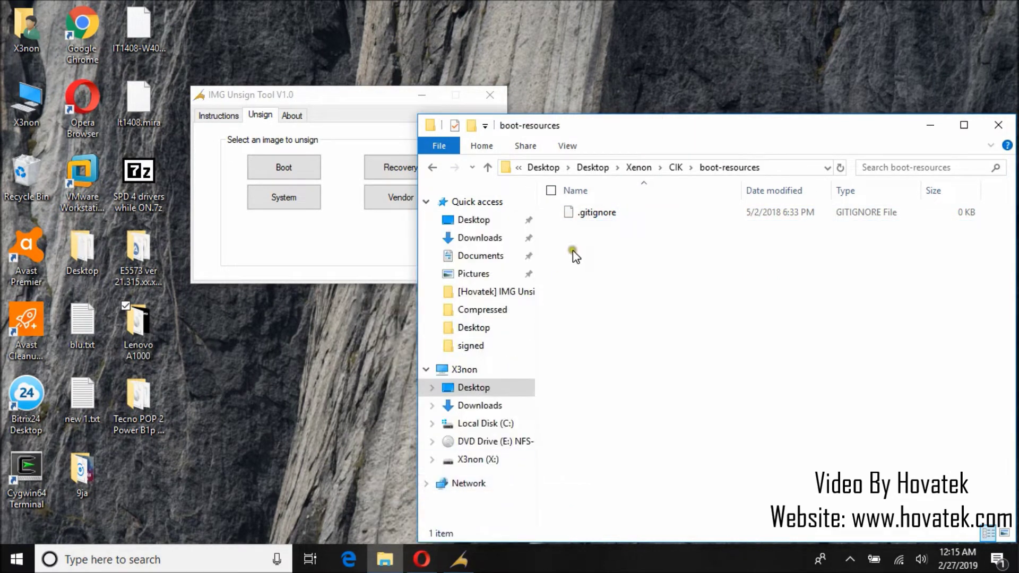
Navigate back to the [Hovatek] IMG Unsign Tool folder.
left_click(432, 168)
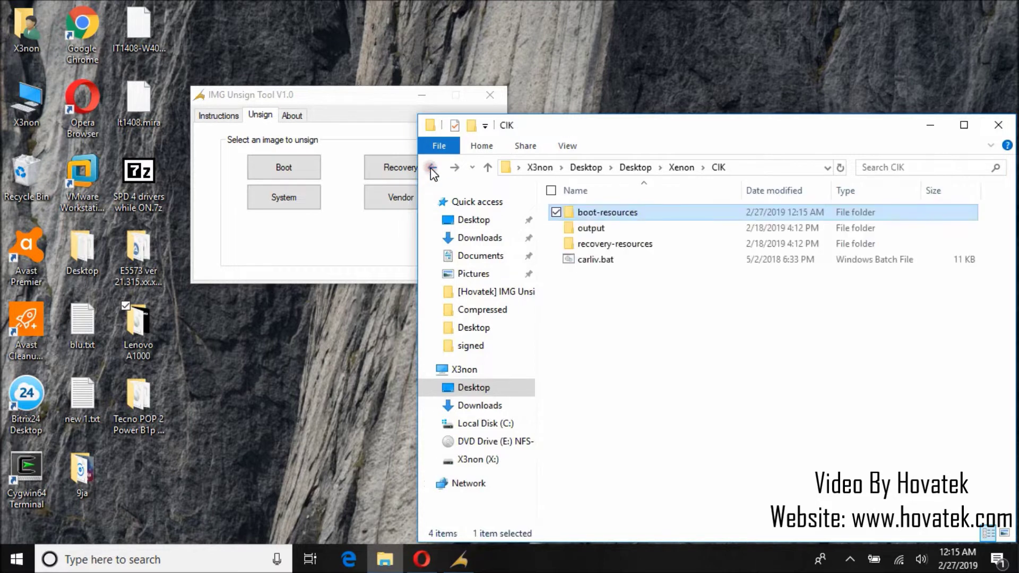
left_click(433, 168)
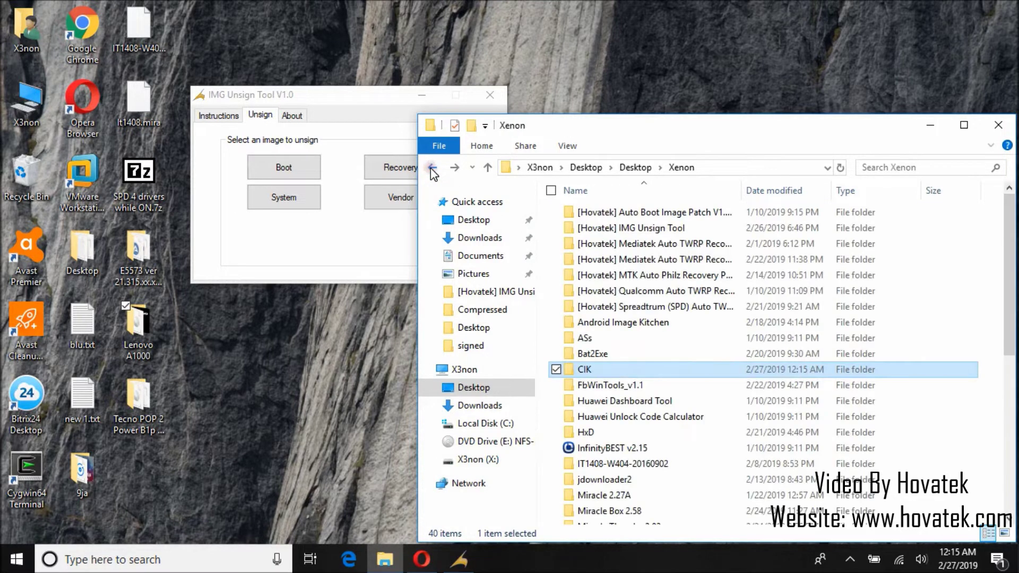
left_click(433, 168)
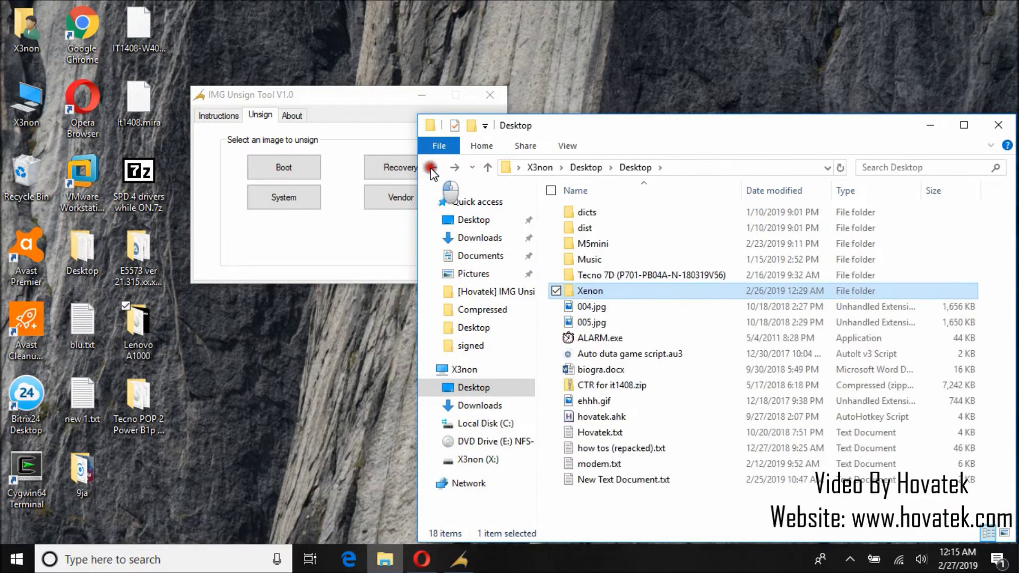
left_click(432, 168)
left_click(433, 168)
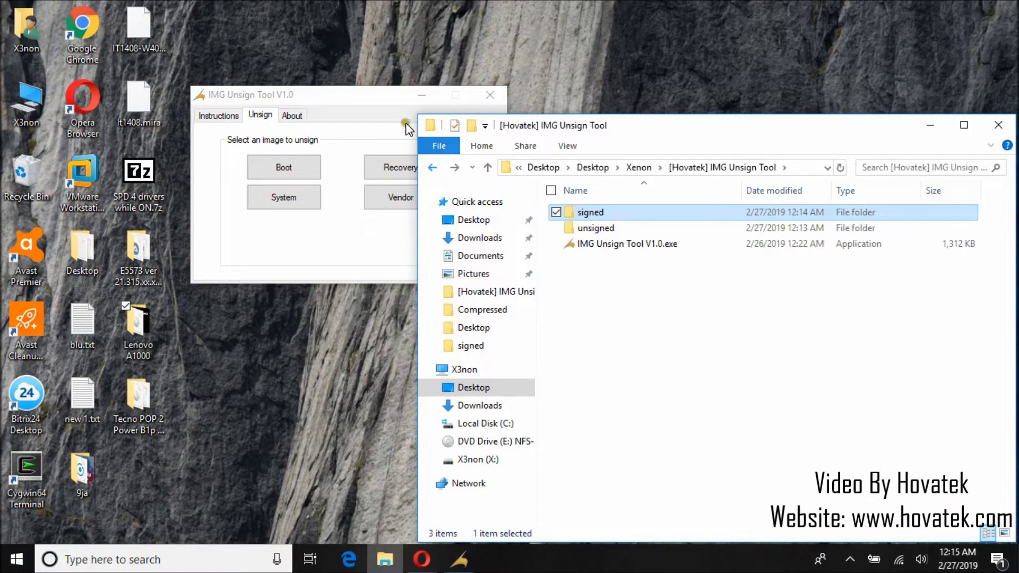
Read the unsigning instructions, then browse and close the Lenovo A1000 firmware folder.
left_click(219, 116)
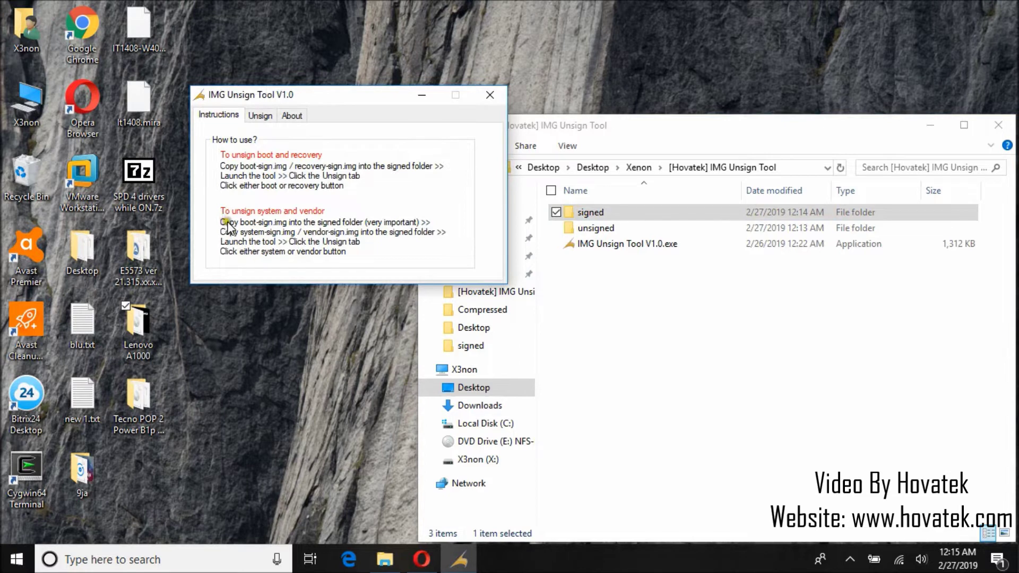
left_click(269, 223)
double_click(139, 326)
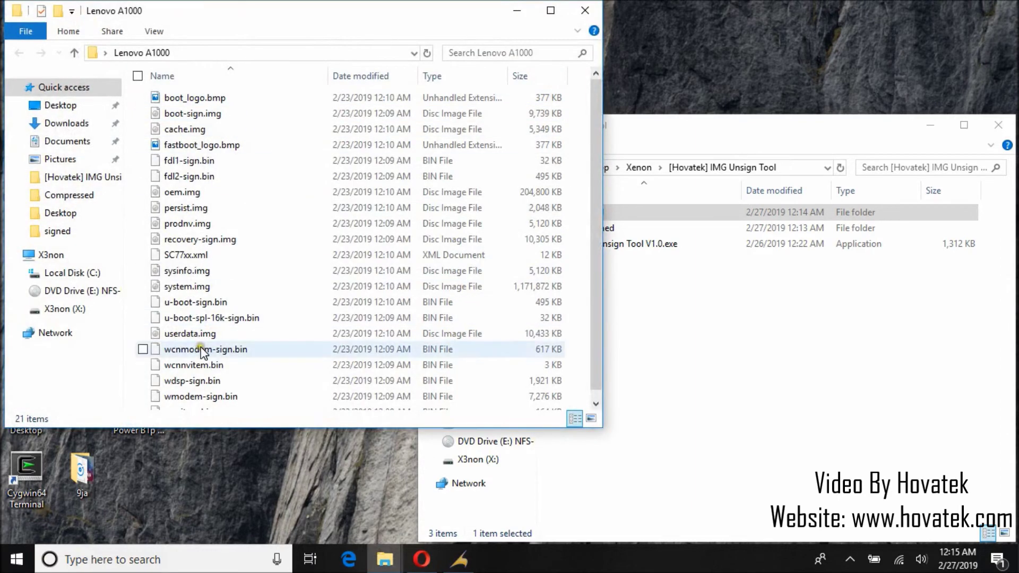
scroll(193, 343, "down", 1)
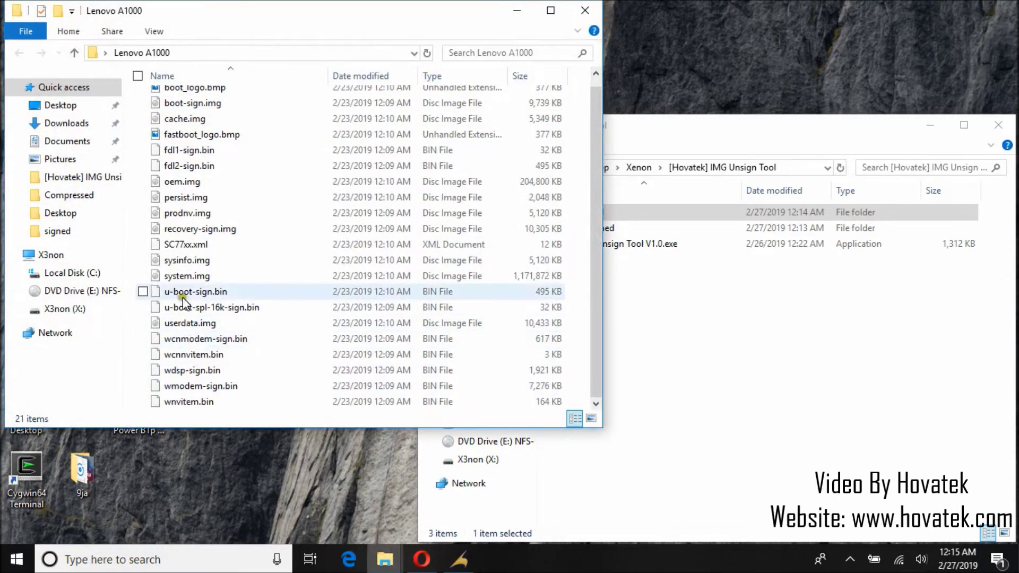
mouse_move(202, 279)
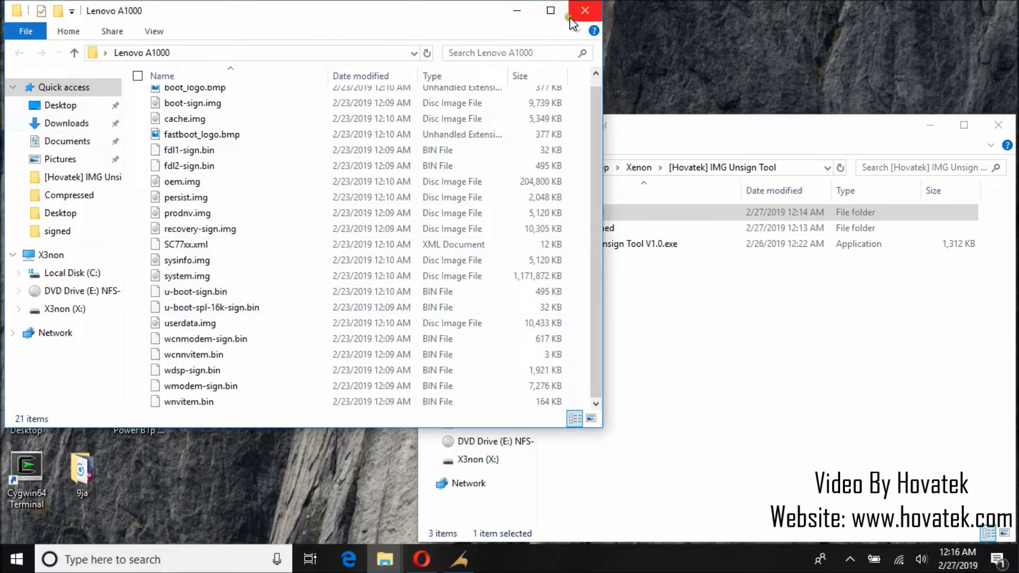
left_click(584, 10)
Select boot-sign.img, system-sign.img and vendor-sign.img in the Tecno POP 2 Power B1p folder and copy them.
double_click(135, 399)
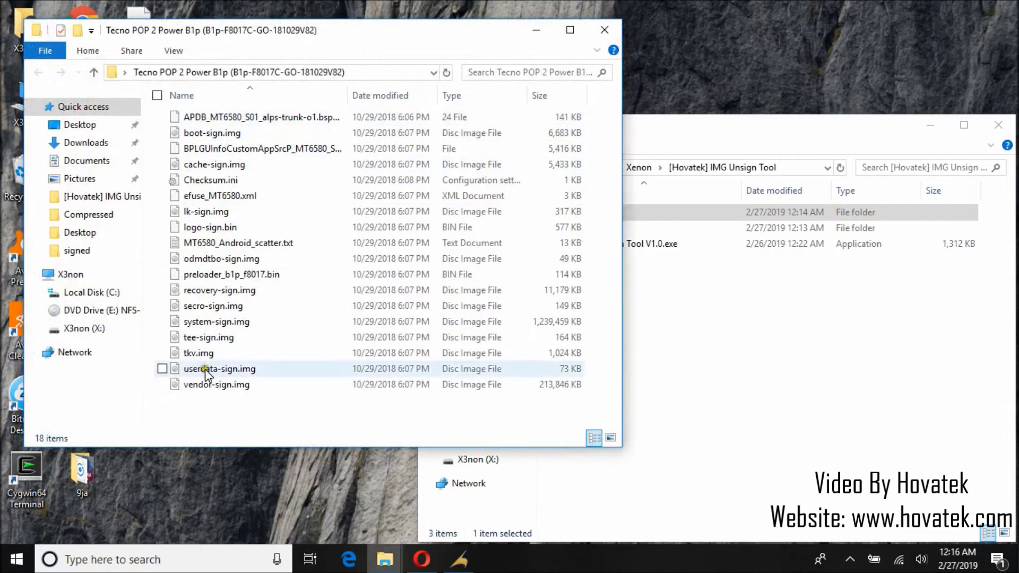
left_click(162, 322)
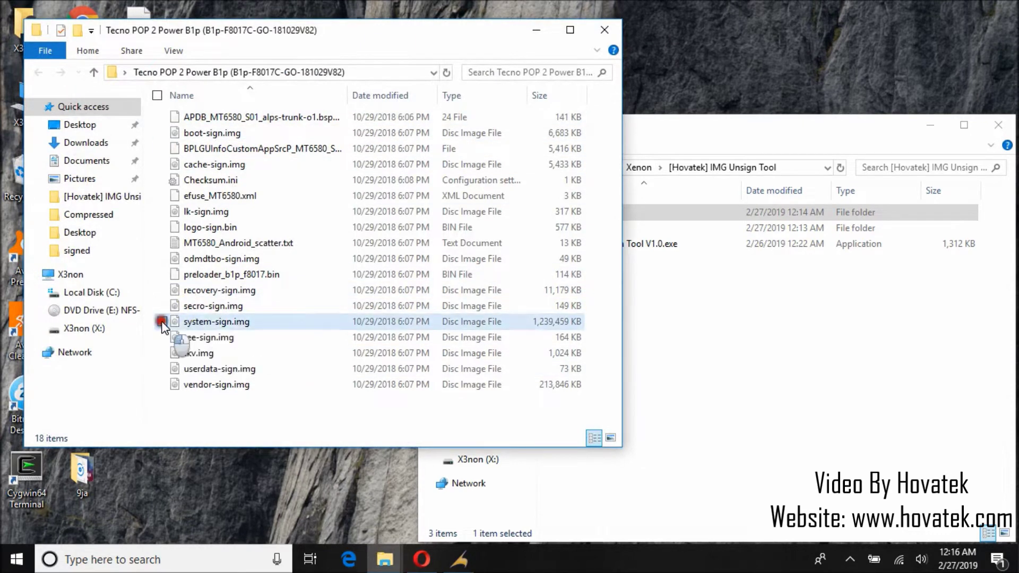
left_click(162, 384)
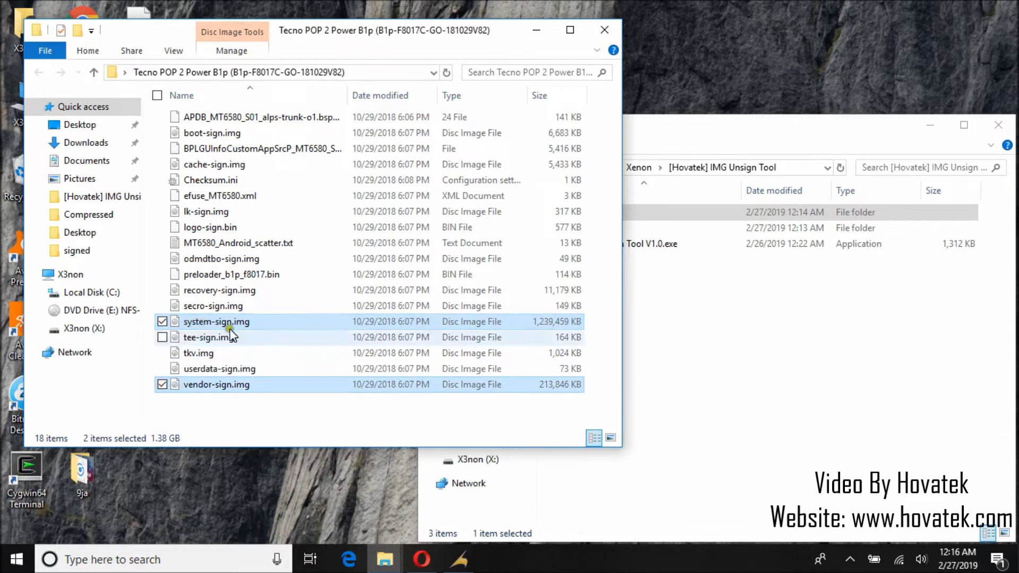
left_click(160, 133)
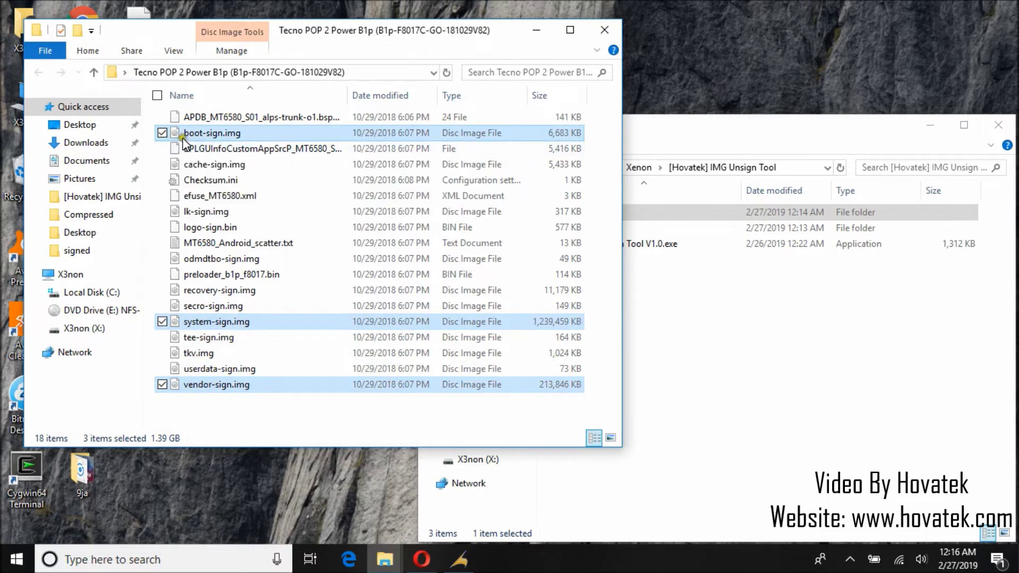
left_click(203, 133)
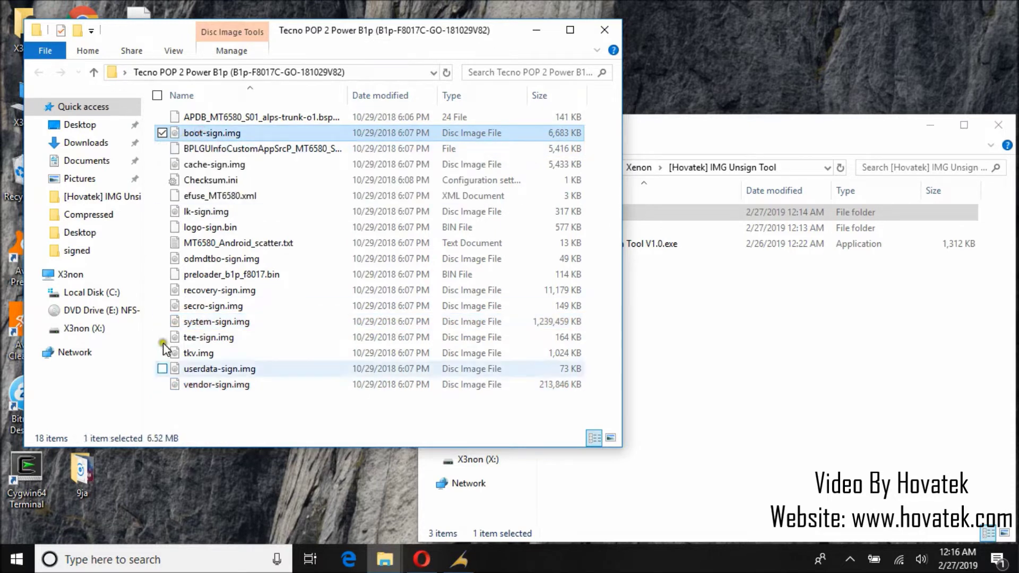
left_click(162, 384)
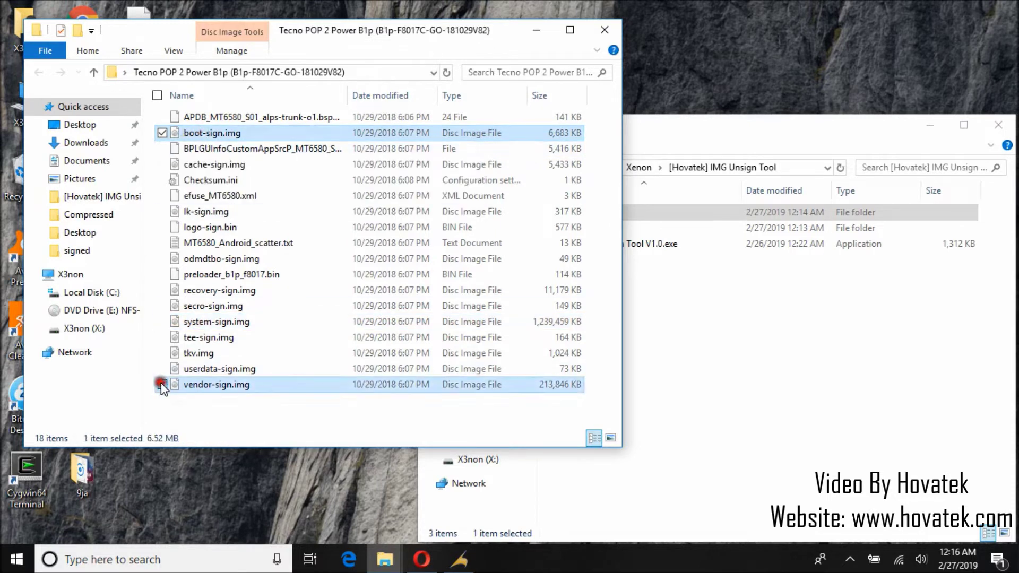
left_click(161, 323)
right_click(195, 321)
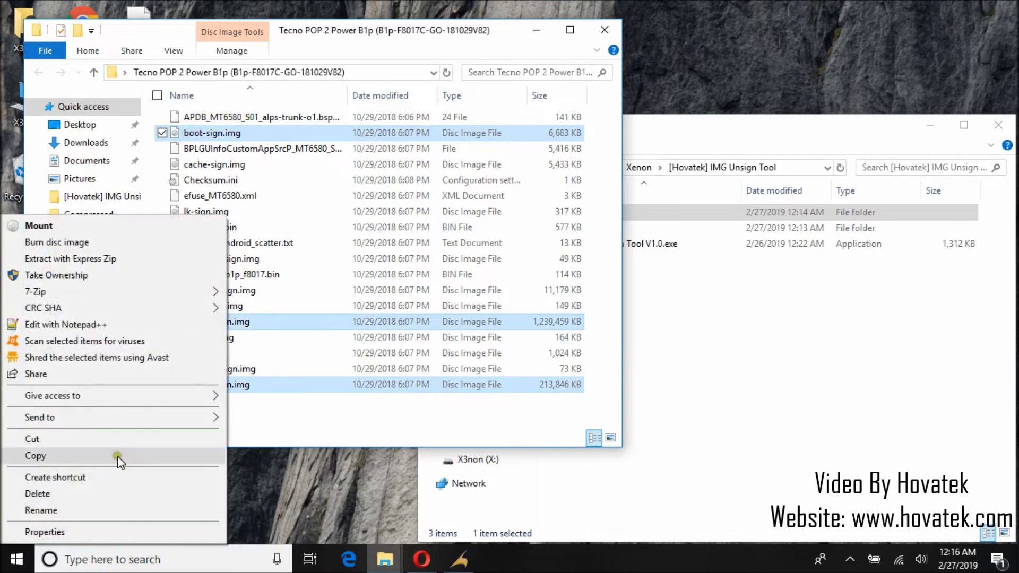
left_click(103, 442)
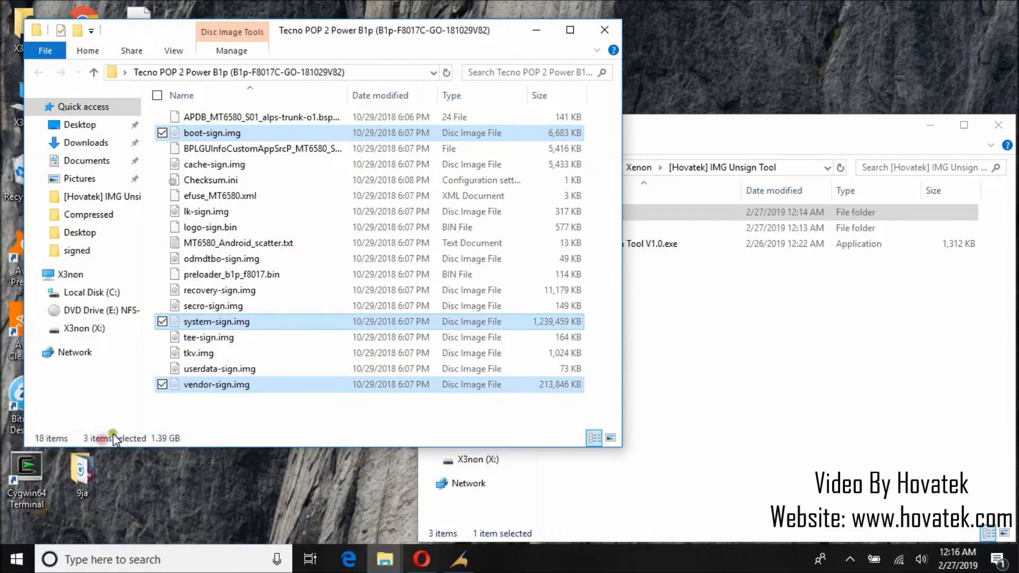
left_click(602, 31)
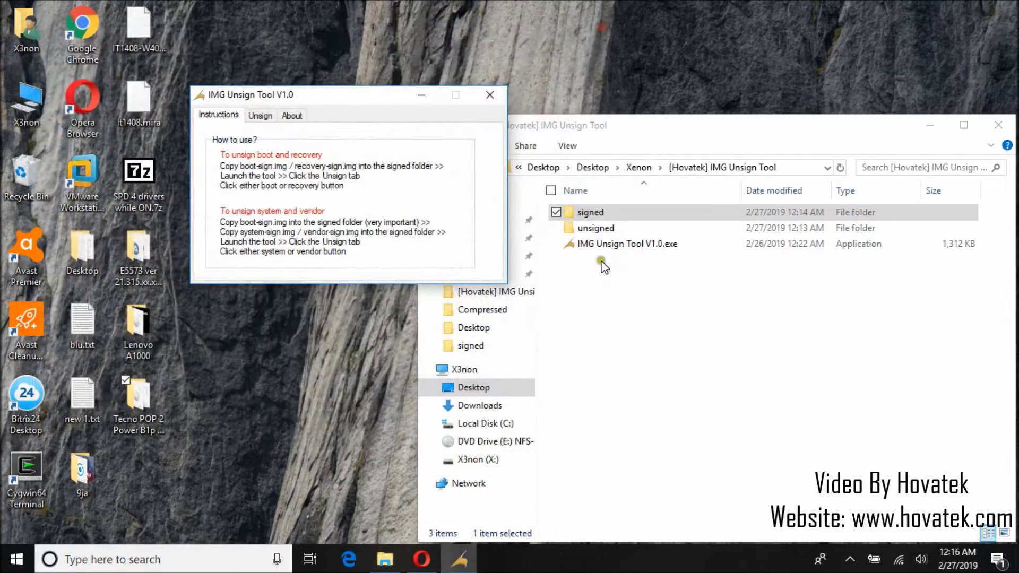
left_click(588, 214)
Paste the three signed images into the empty signed folder.
double_click(588, 215)
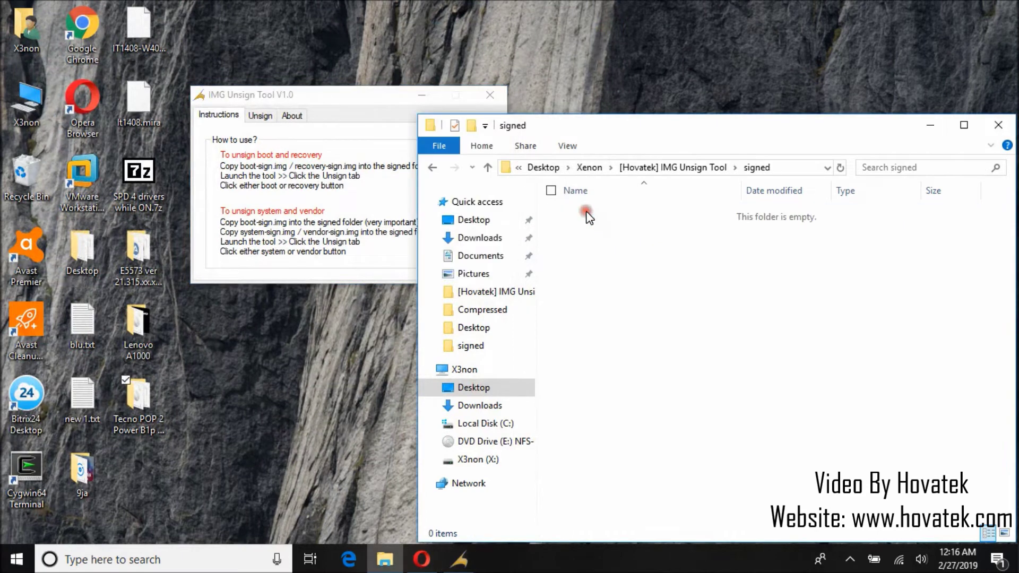
right_click(594, 246)
left_click(485, 349)
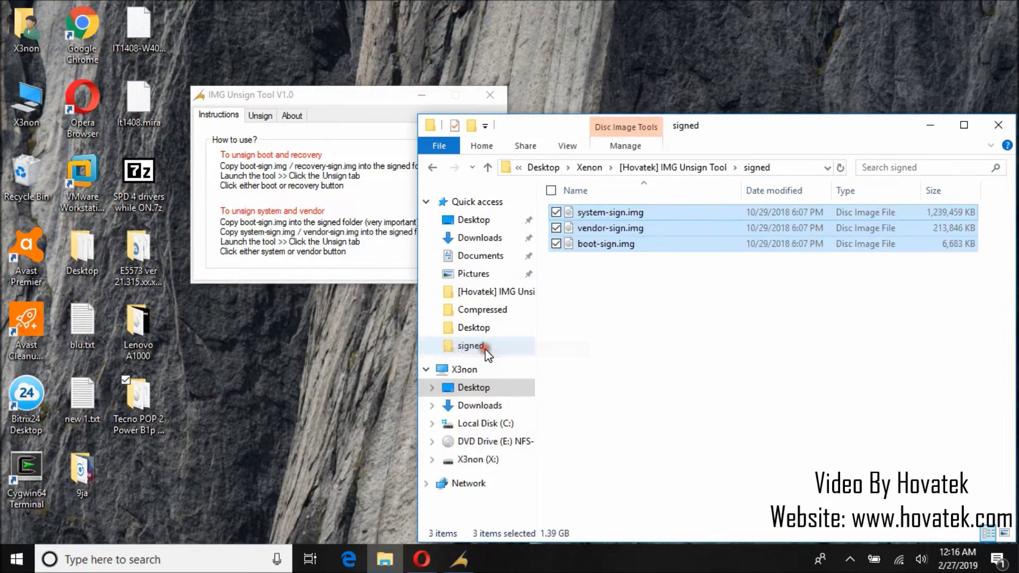
left_click(596, 312)
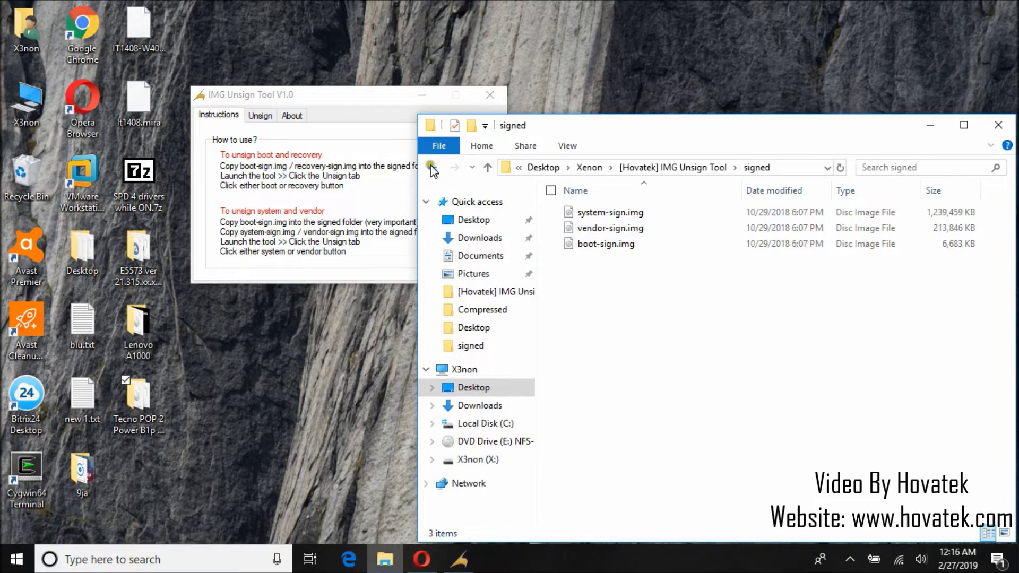
Unsign the system image from the Unsign tab and confirm the Success message.
left_click(258, 118)
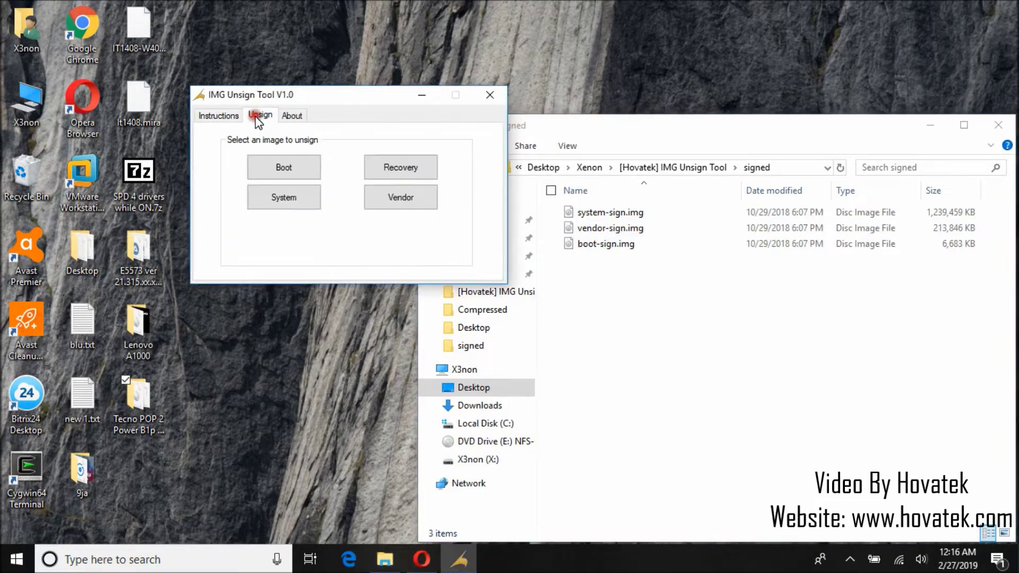
left_click(302, 201)
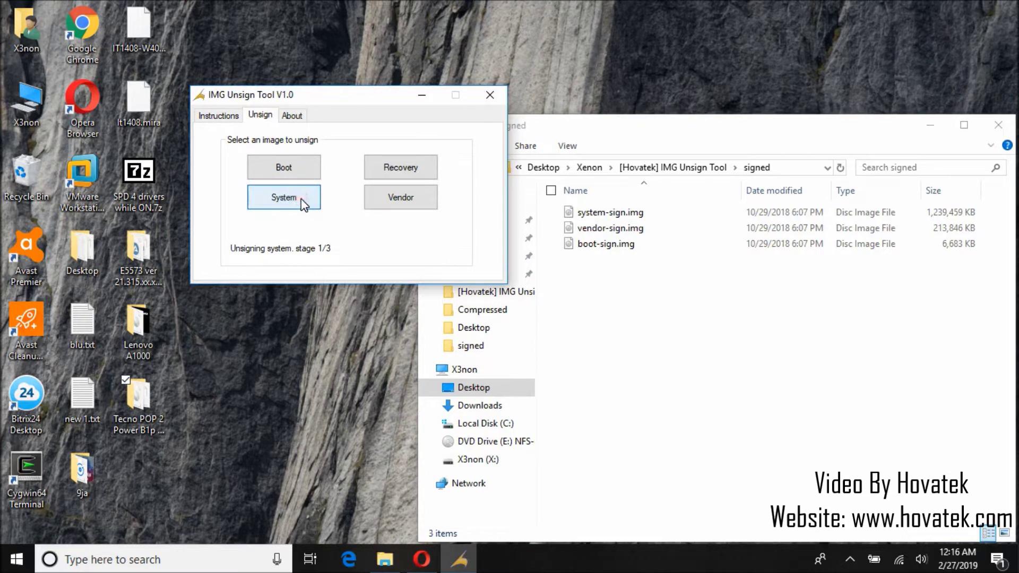
left_click(630, 333)
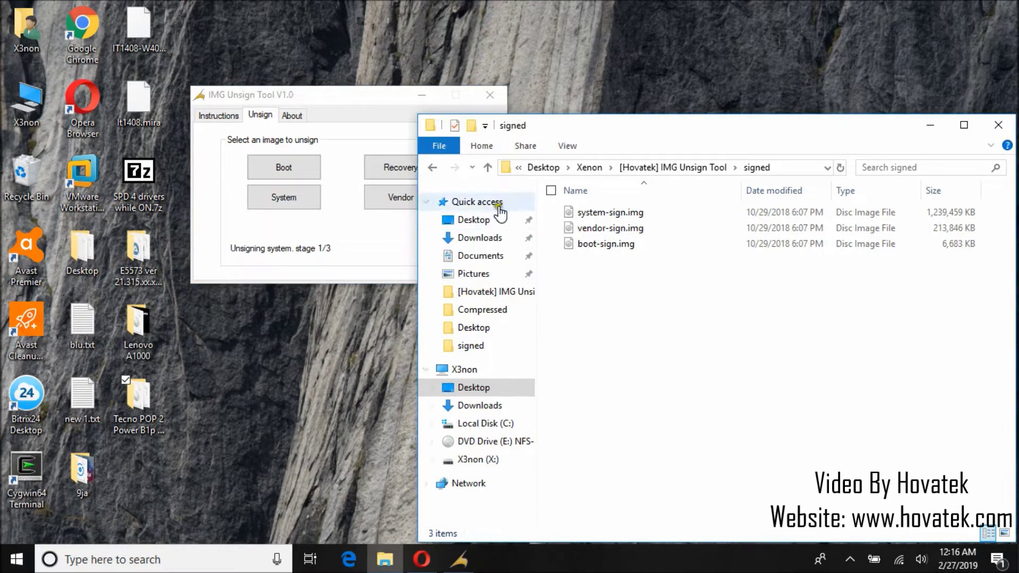
left_click(433, 168)
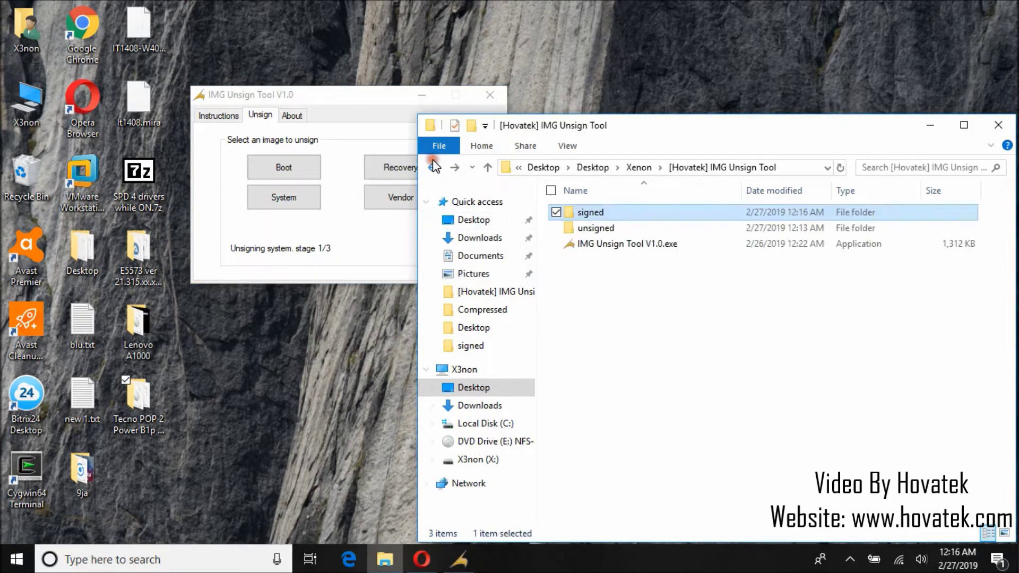
double_click(605, 227)
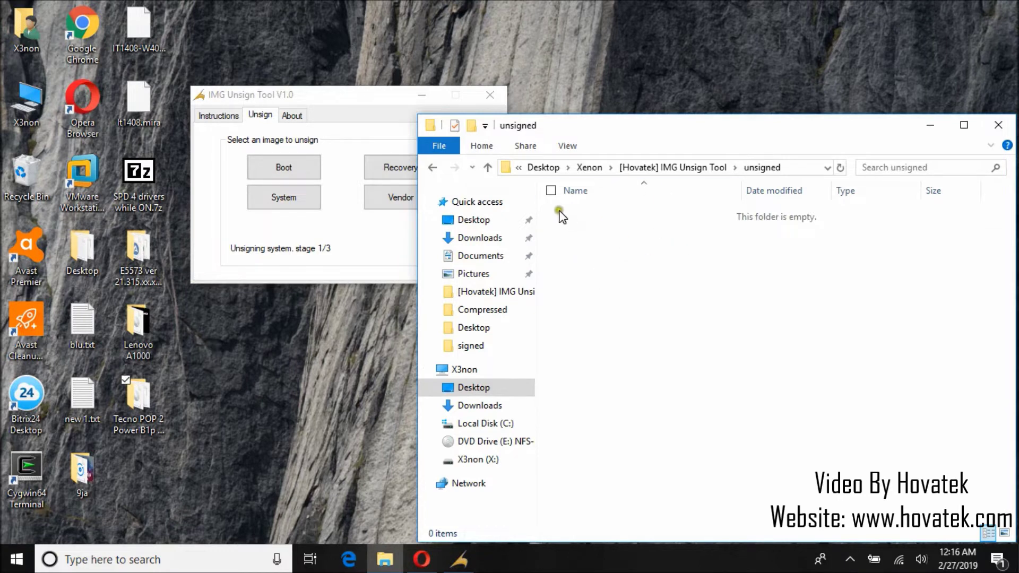
left_click(433, 167)
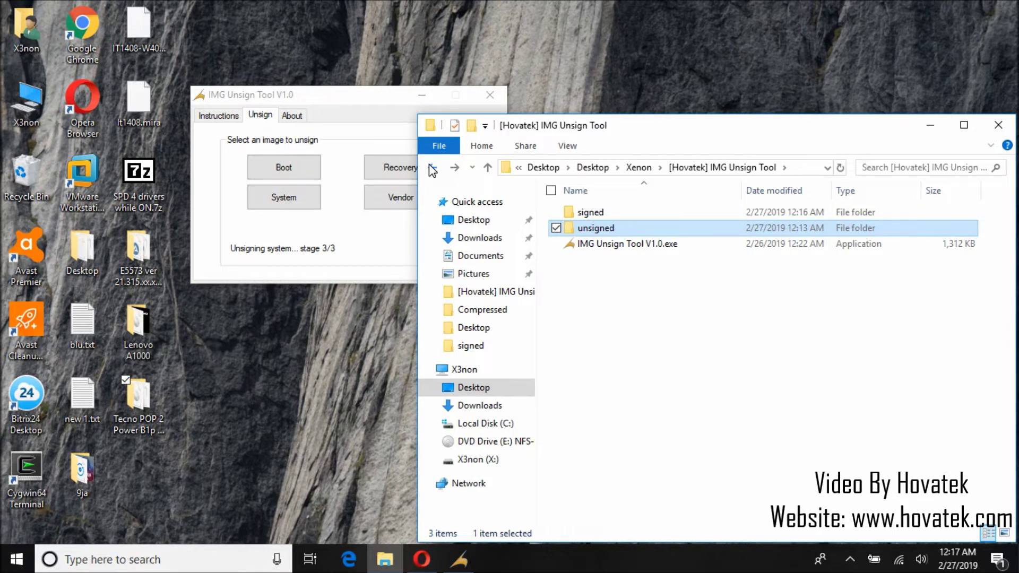
left_click(370, 101)
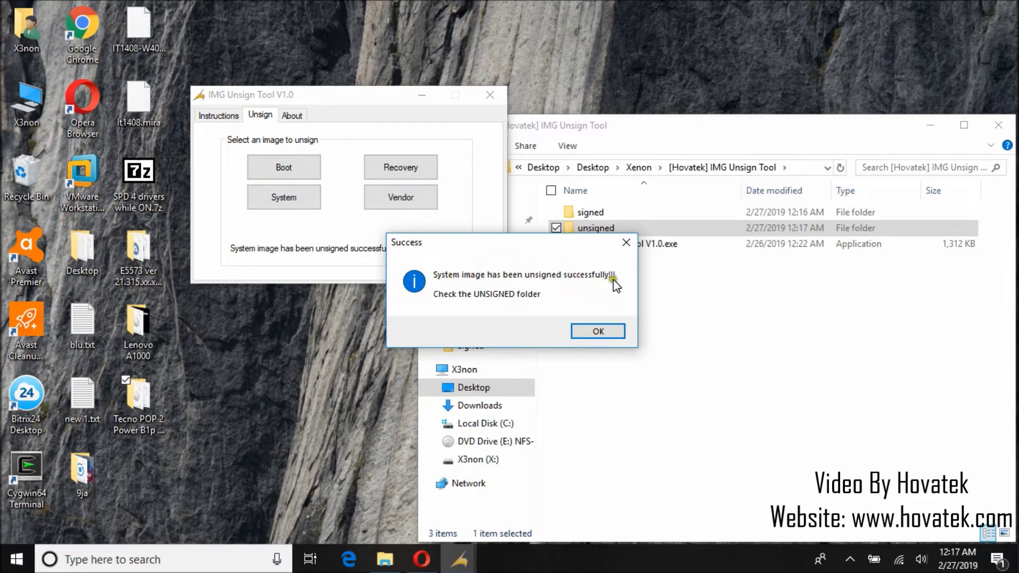
left_click(598, 331)
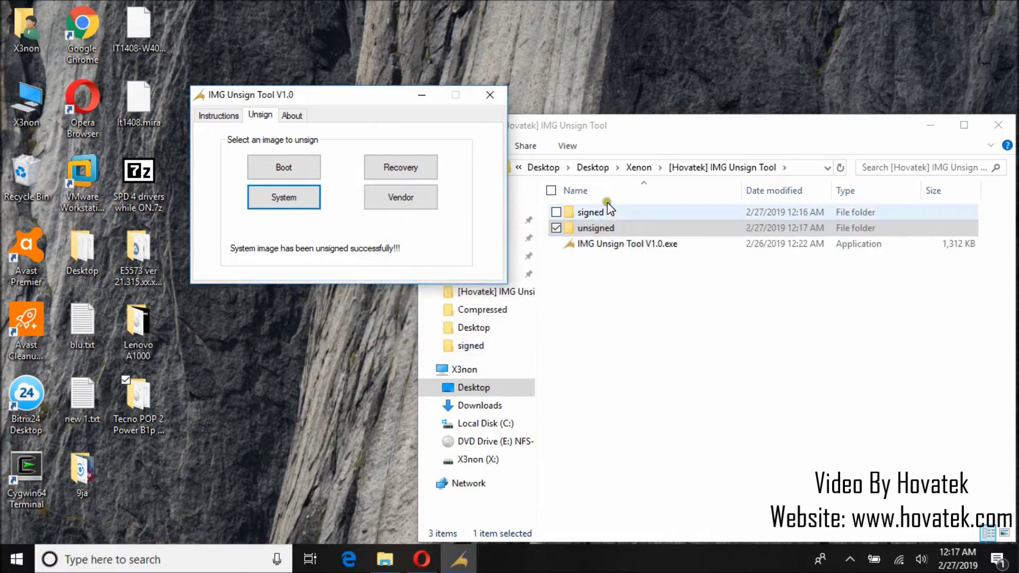
double_click(597, 231)
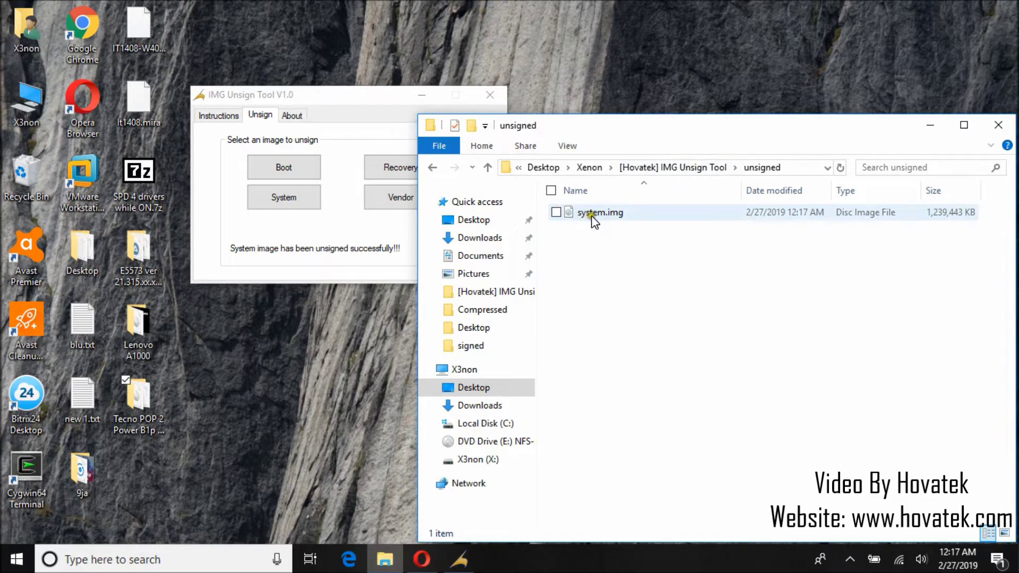
Check the unsigned system.img size, then return to the signed folder.
left_click(591, 215)
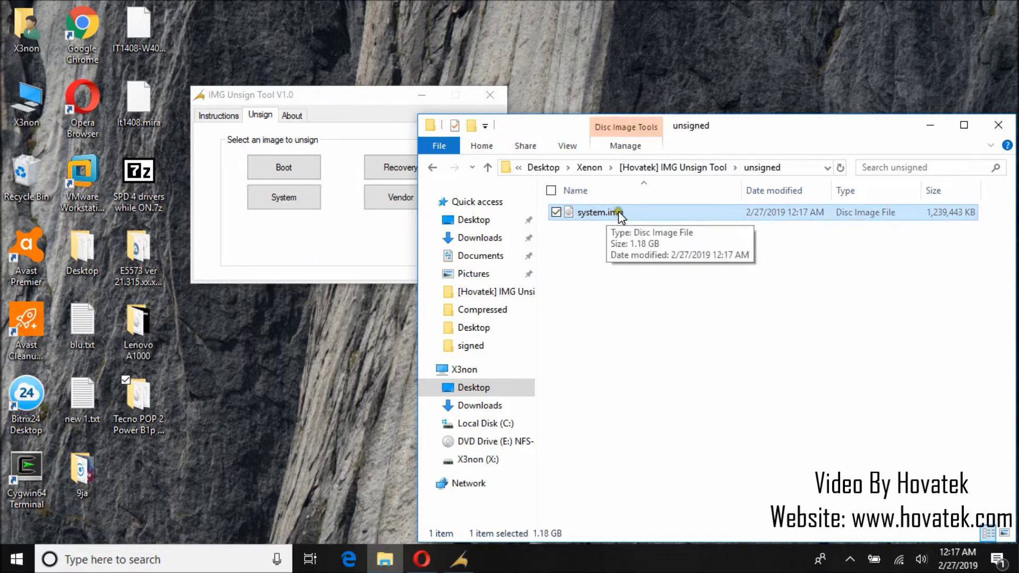
left_click(311, 238)
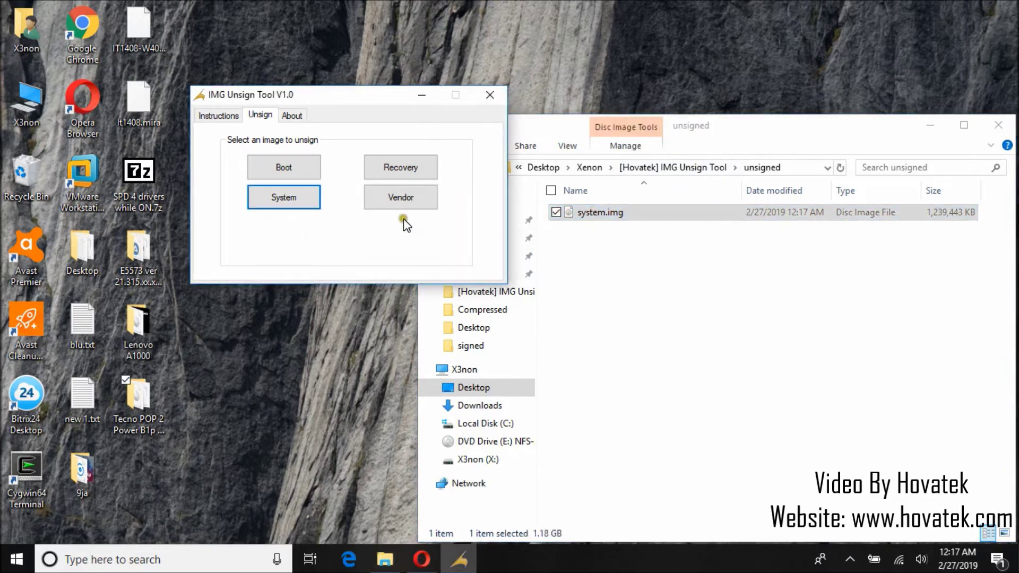
left_click(622, 291)
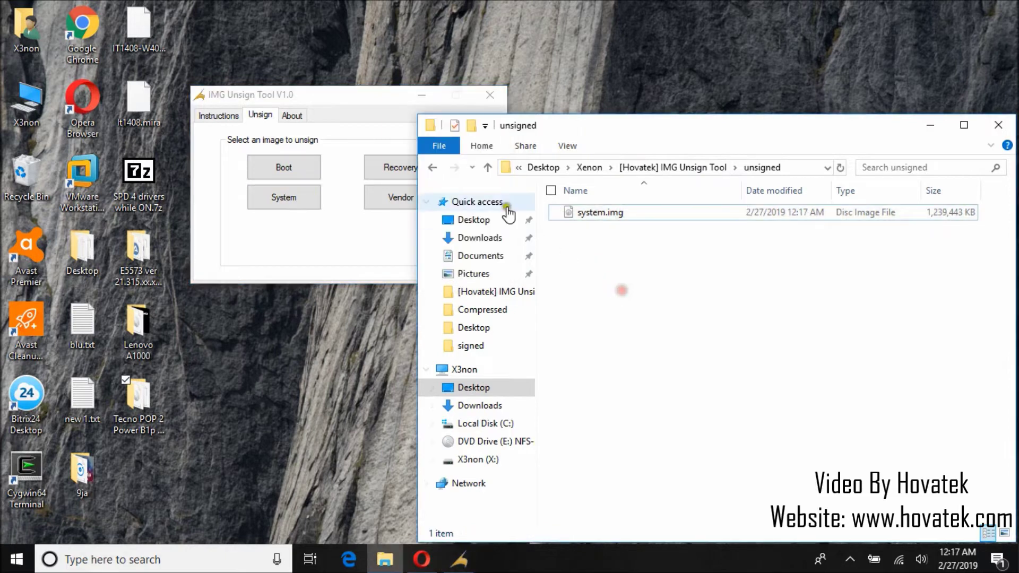
left_click(431, 167)
double_click(582, 212)
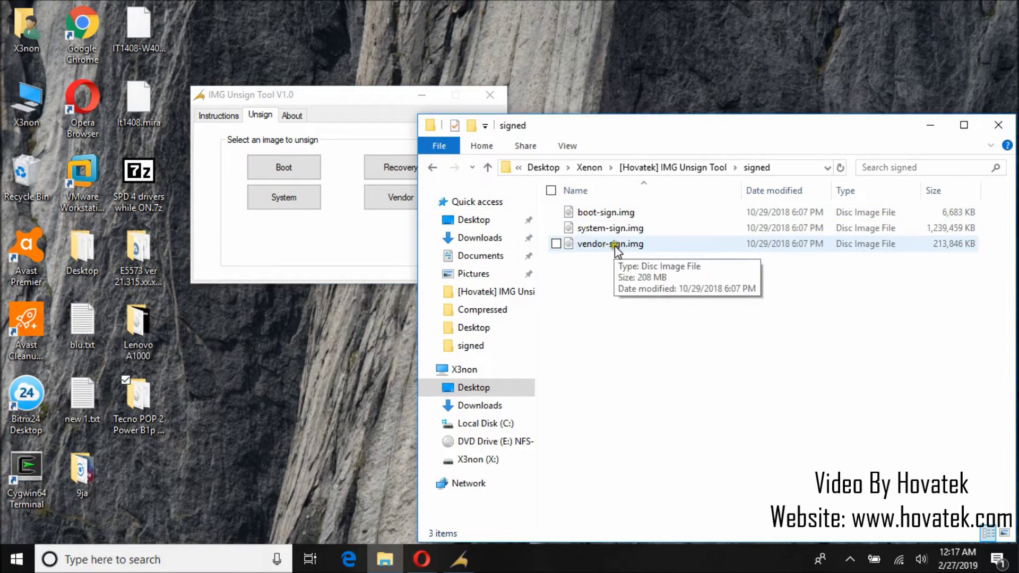
Unsign the vendor image and acknowledge the Success message.
left_click(362, 118)
left_click(417, 199)
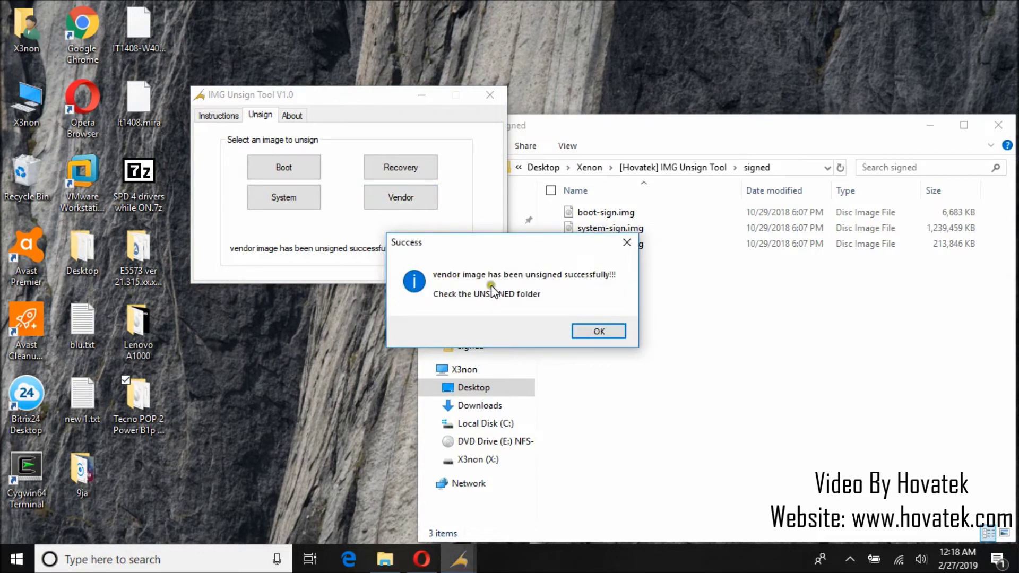
left_click(594, 331)
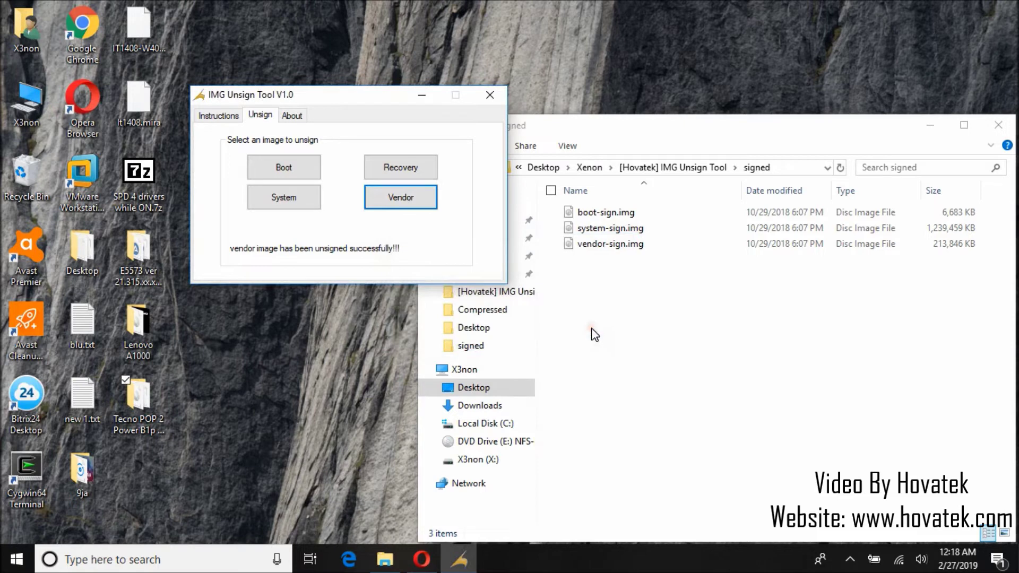
left_click(595, 334)
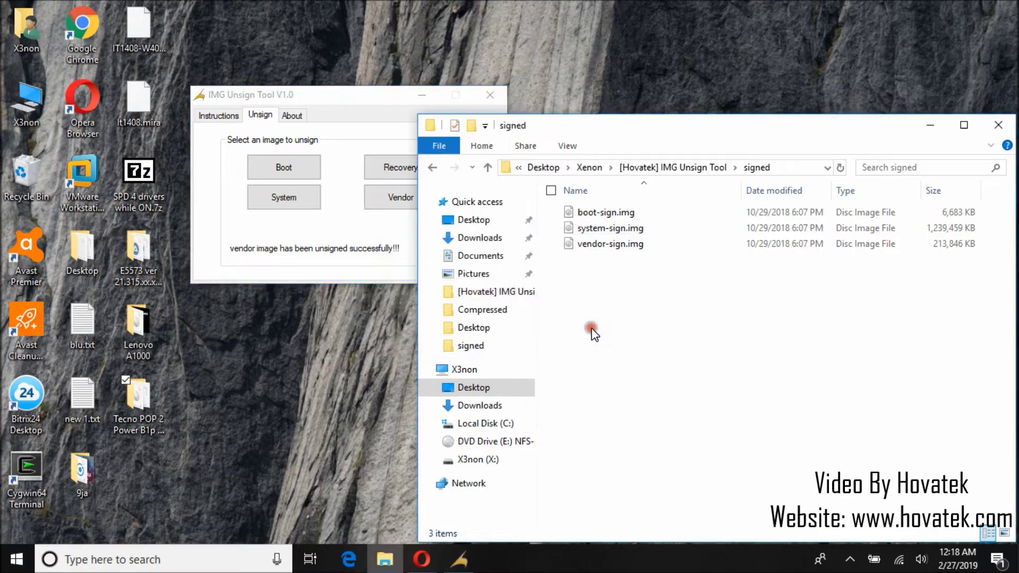
left_click(433, 168)
Review the unsigned and signed folders to confirm both unsigned images are present.
double_click(605, 227)
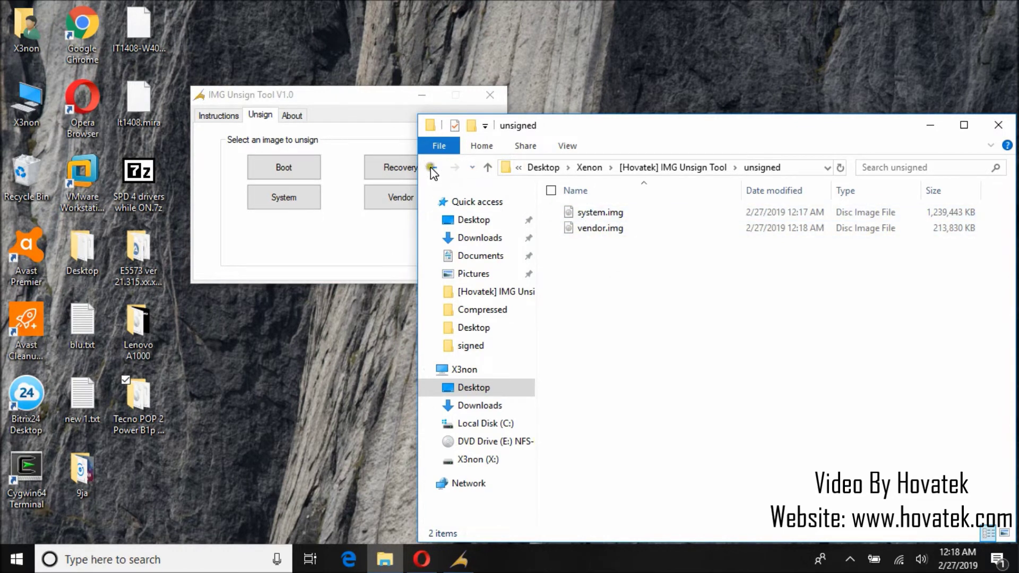
left_click(432, 168)
double_click(589, 213)
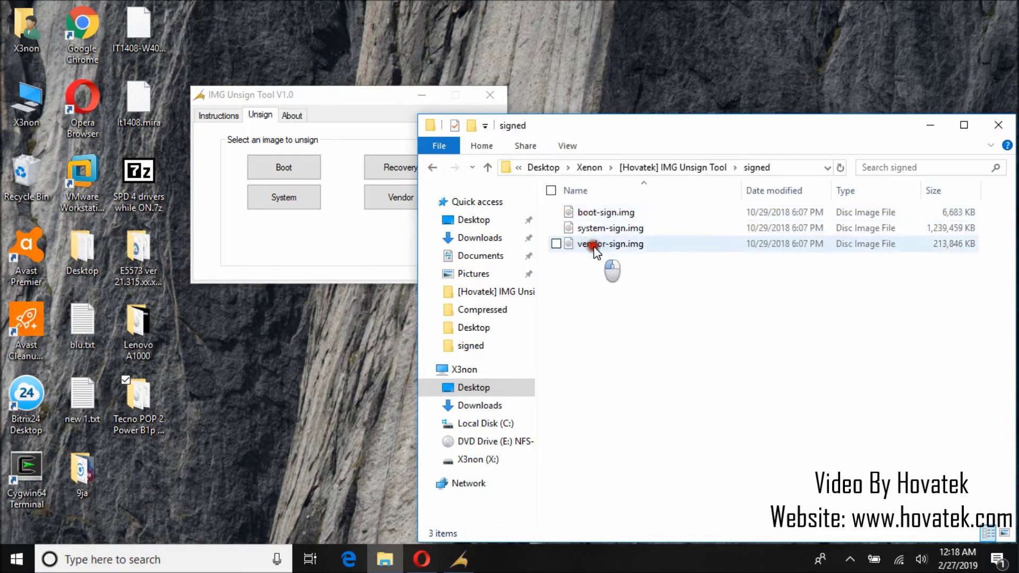
left_click(432, 166)
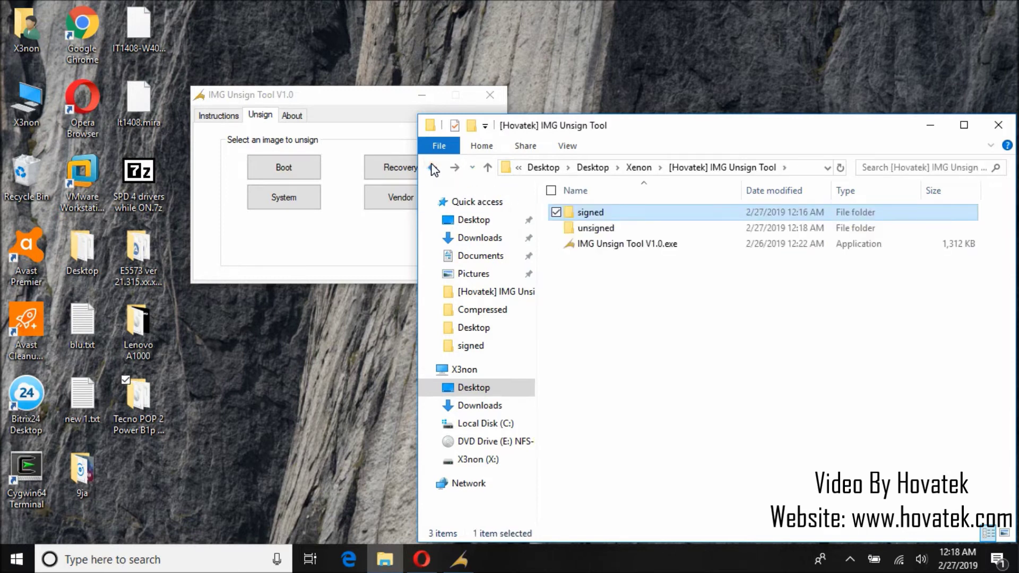
double_click(599, 227)
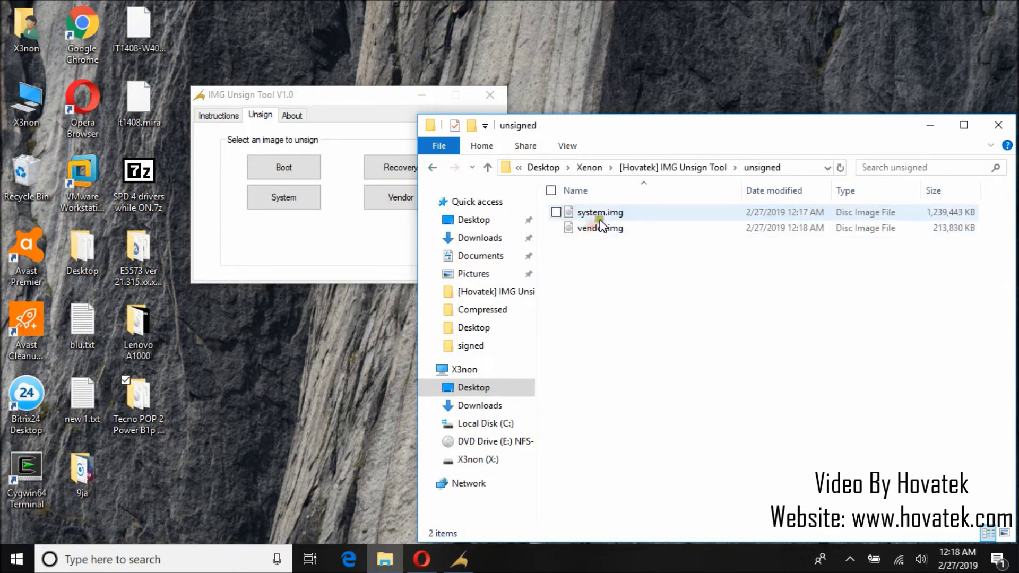
Delete the old system folder in Desktop\Xenon\mtk ext and launch MTK EXTRACTOR.exe.
left_click(474, 328)
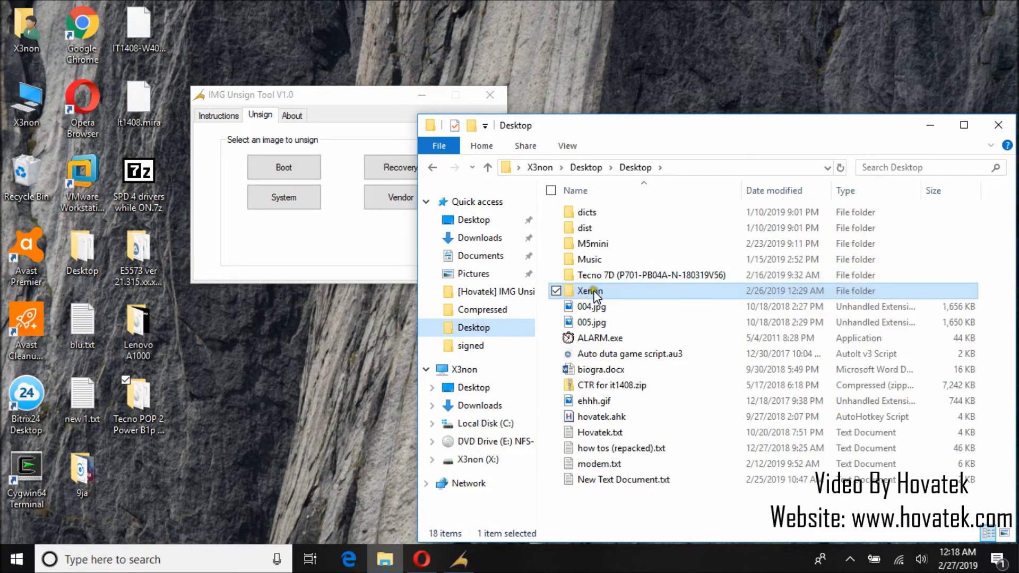
double_click(594, 292)
scroll(600, 366, "down", 3)
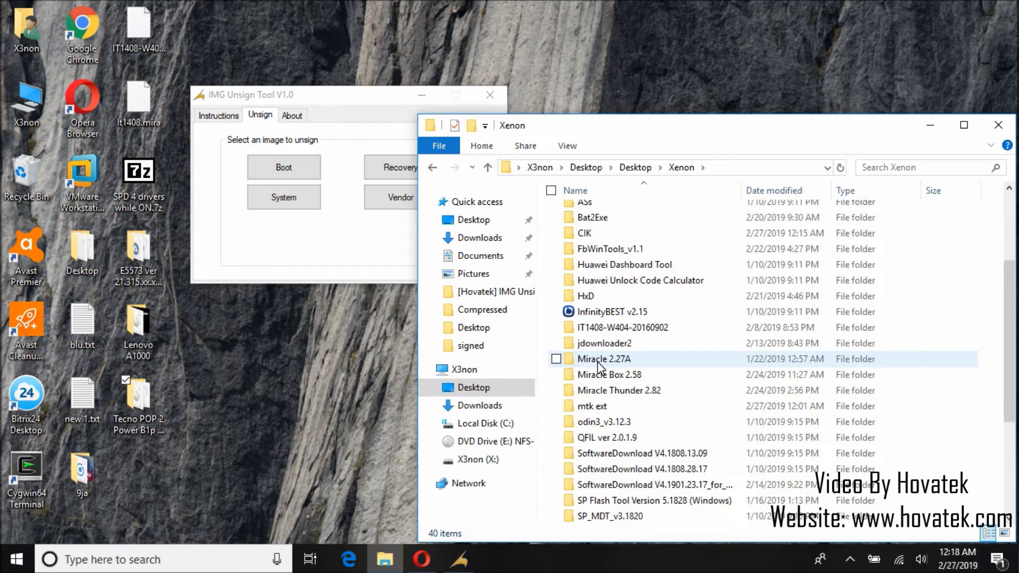
double_click(595, 406)
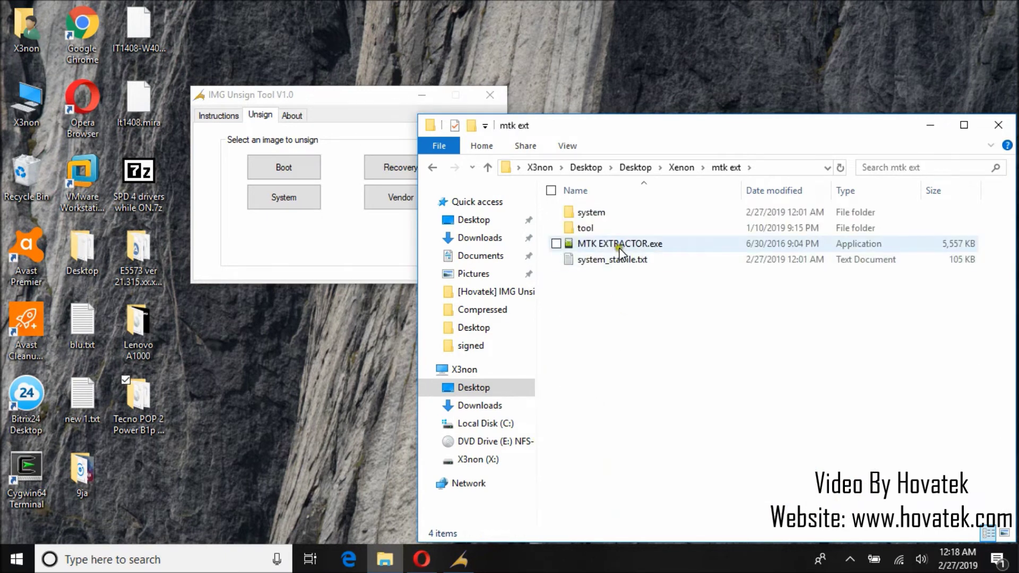
left_click(591, 213)
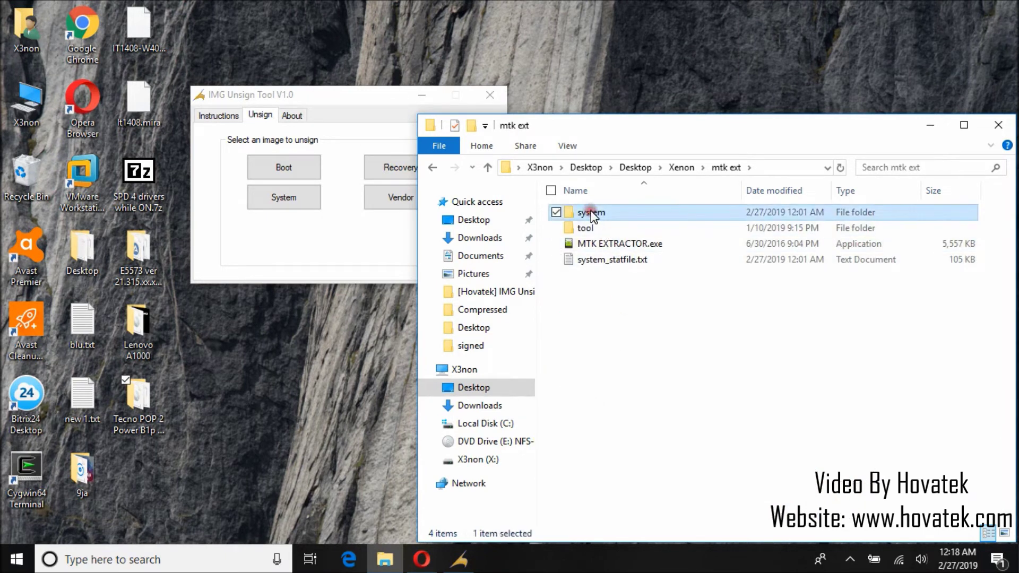
right_click(593, 214)
left_click(430, 494)
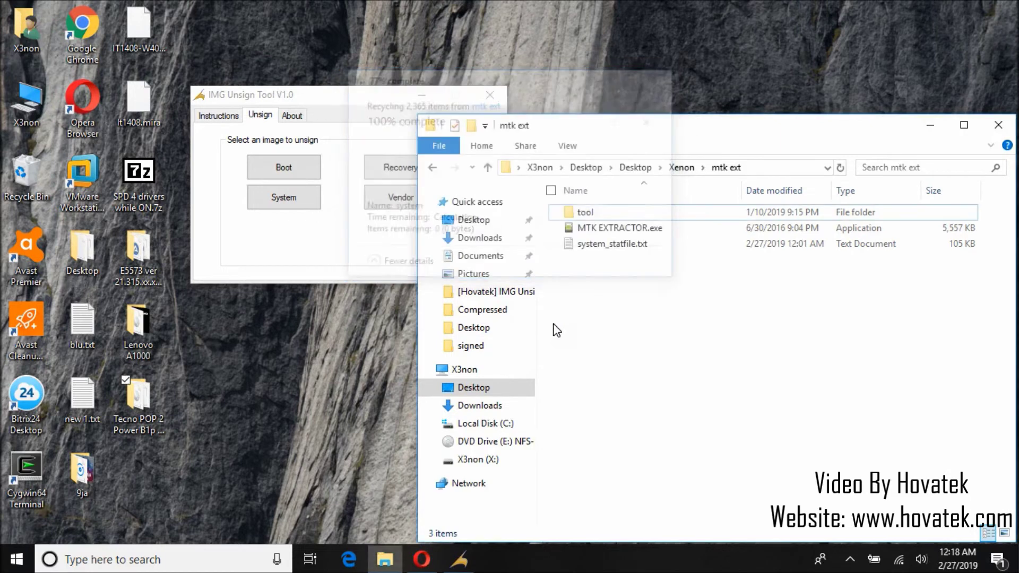
left_click(586, 229)
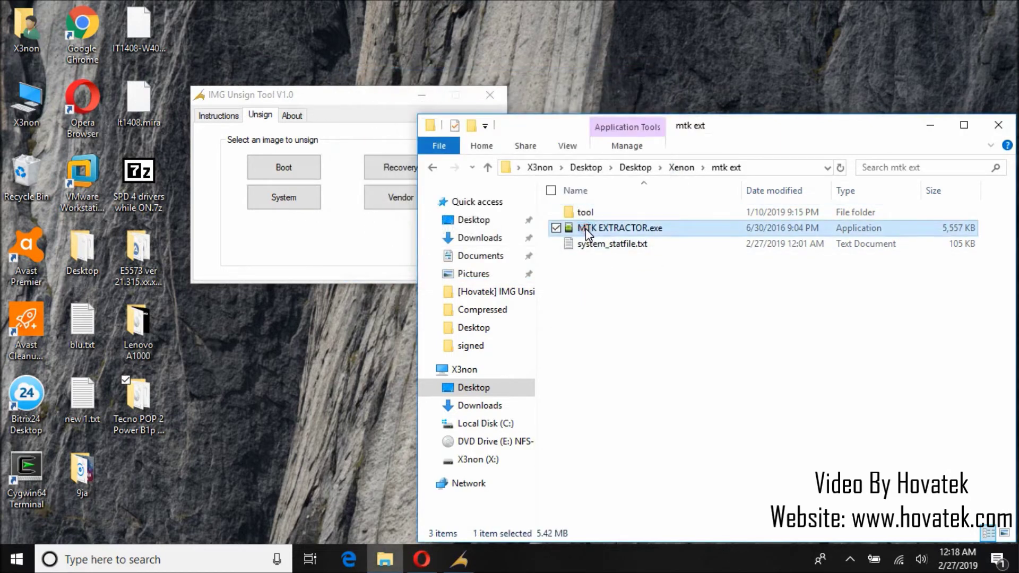
double_click(585, 228)
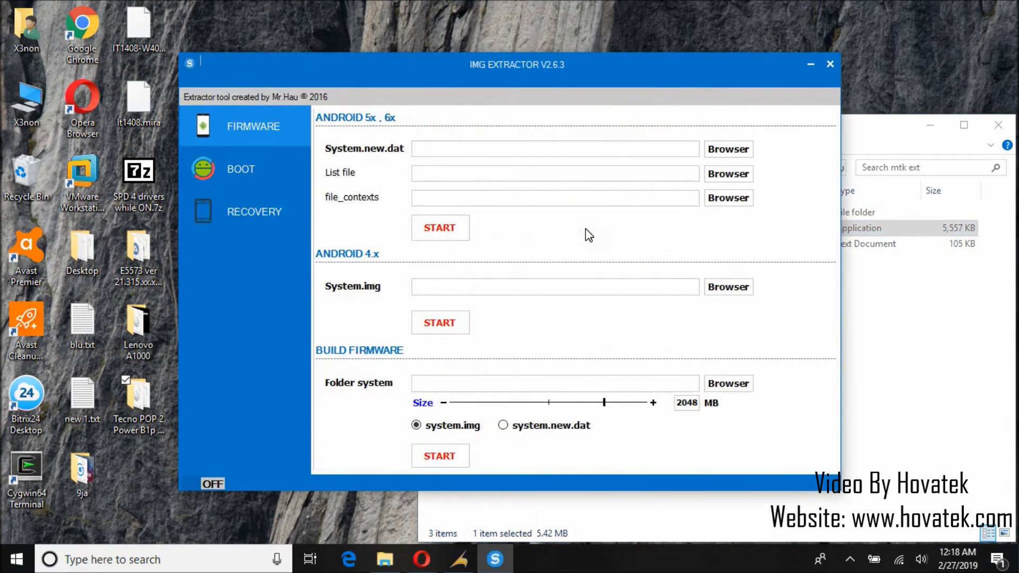
Extract signed\system-sign.img with IMG Extractor's Android 4.x START.
left_click_drag(541, 63, 371, 30)
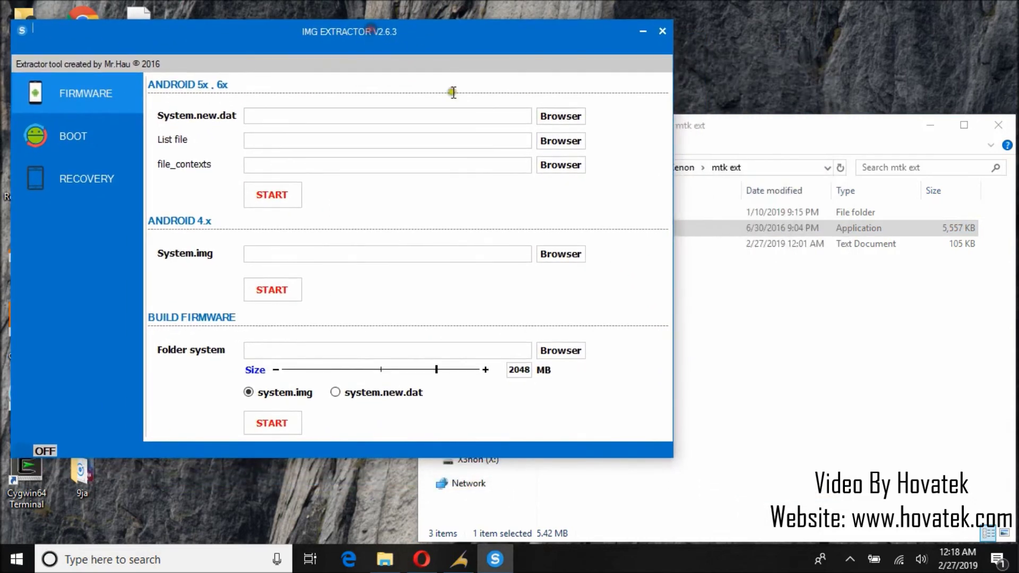
left_click(558, 255)
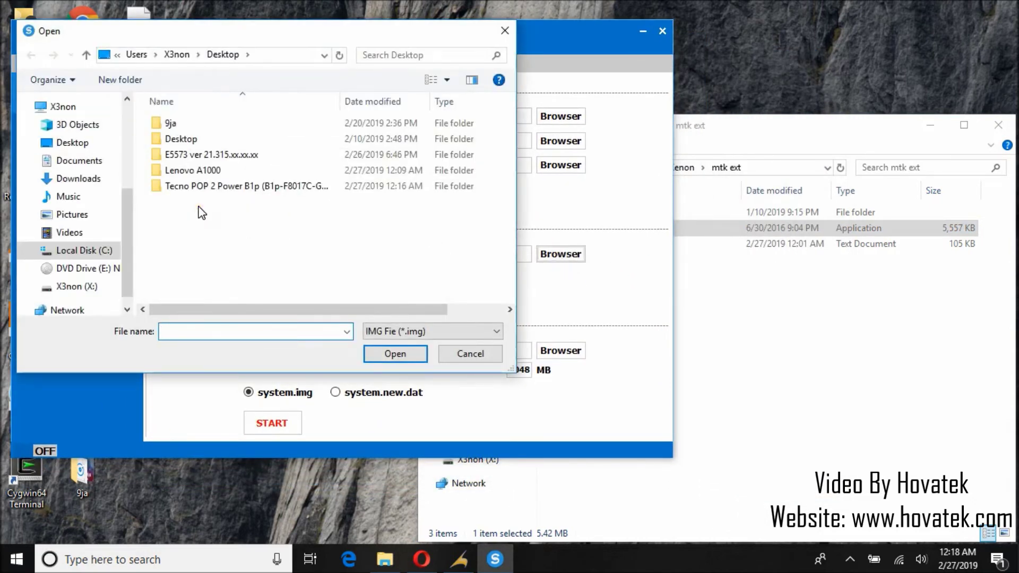
scroll(122, 203, "up", 5)
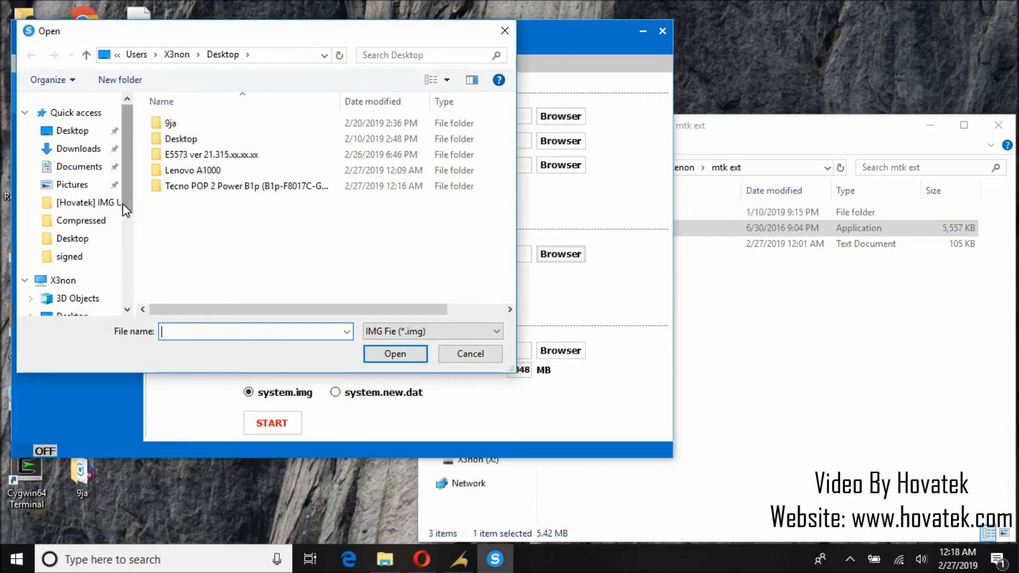
left_click(88, 203)
double_click(187, 122)
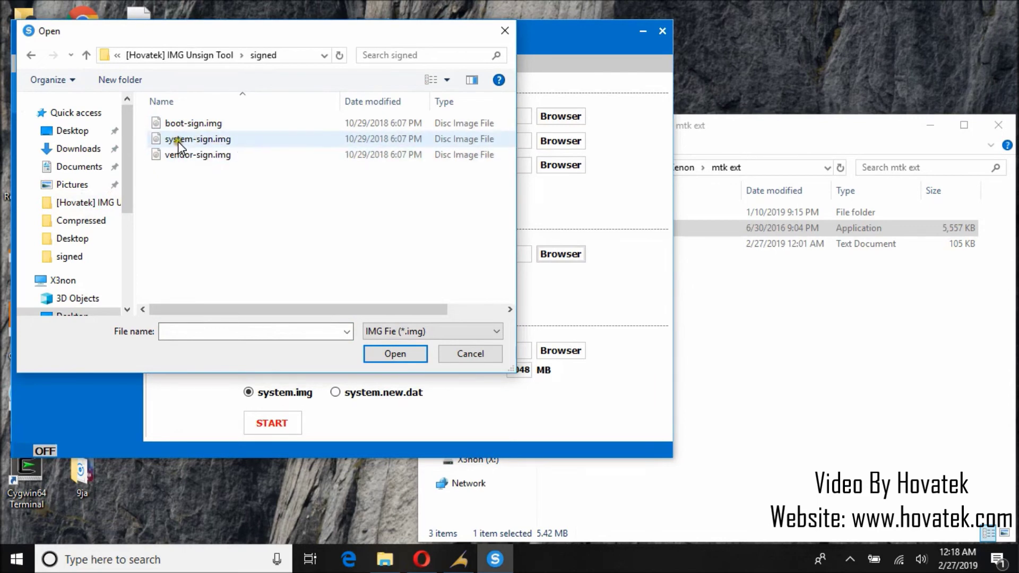
double_click(211, 141)
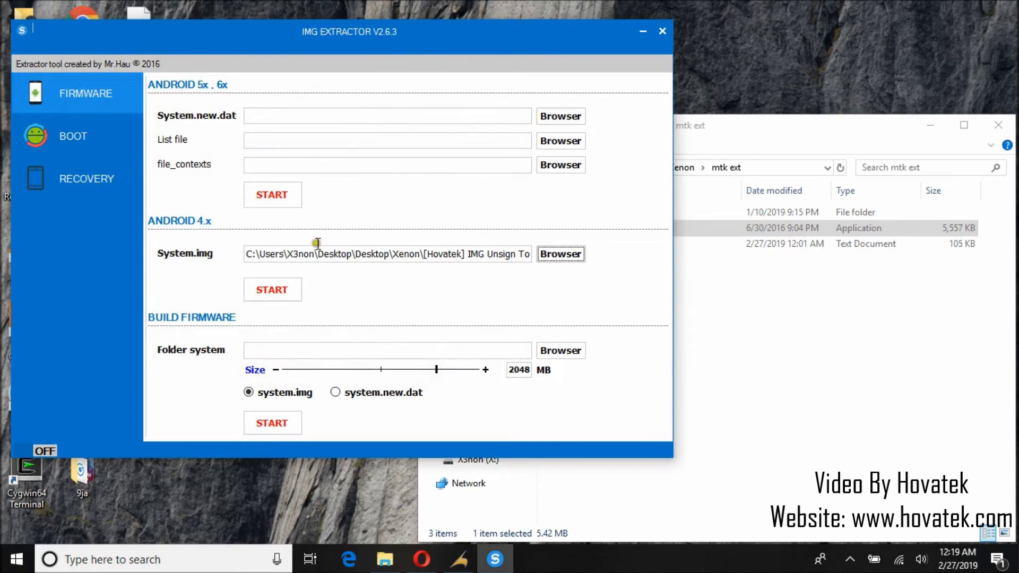
left_click(269, 287)
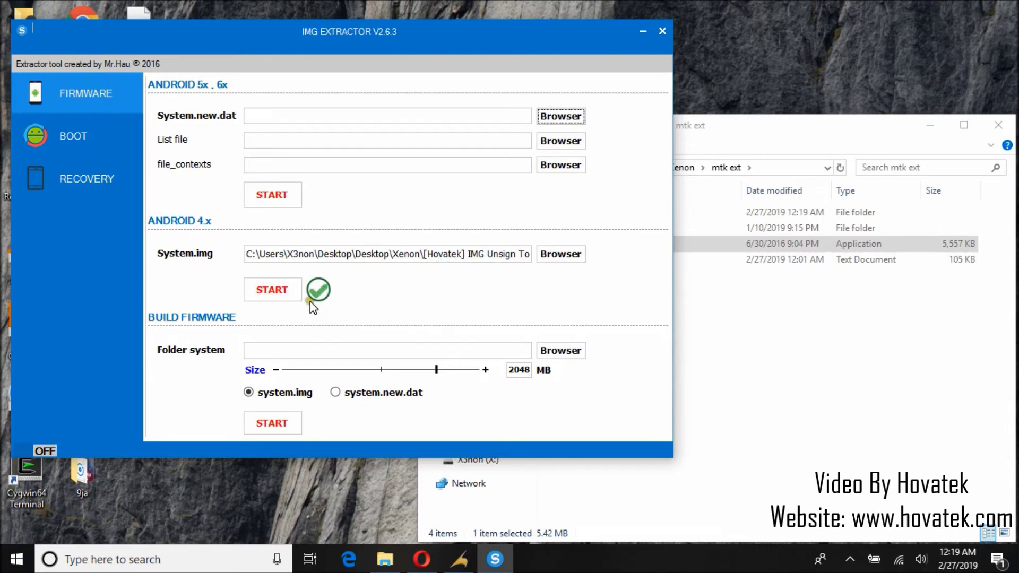
Check the new system folder in mtk ext, finding it empty.
left_click(792, 341)
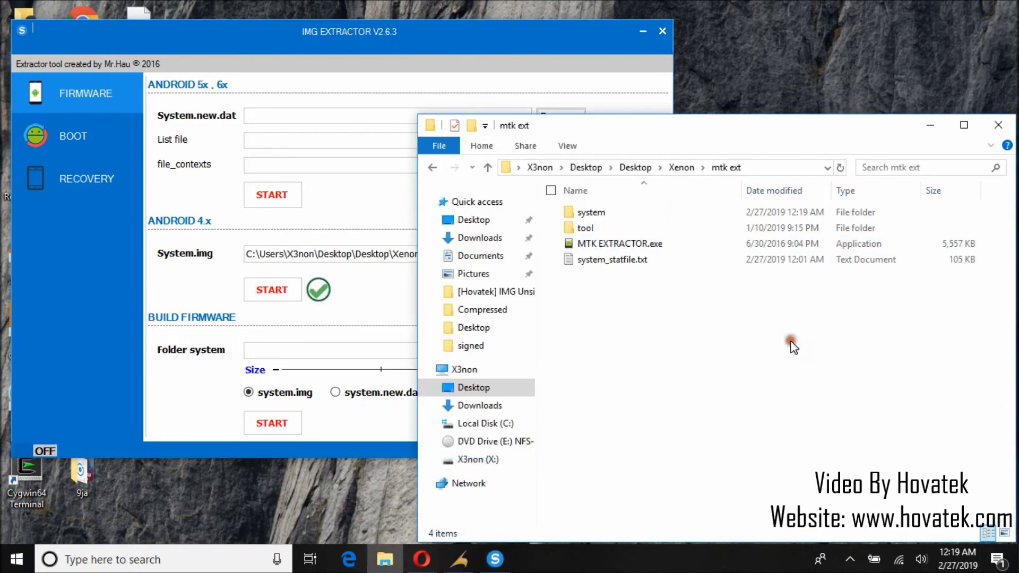
double_click(591, 212)
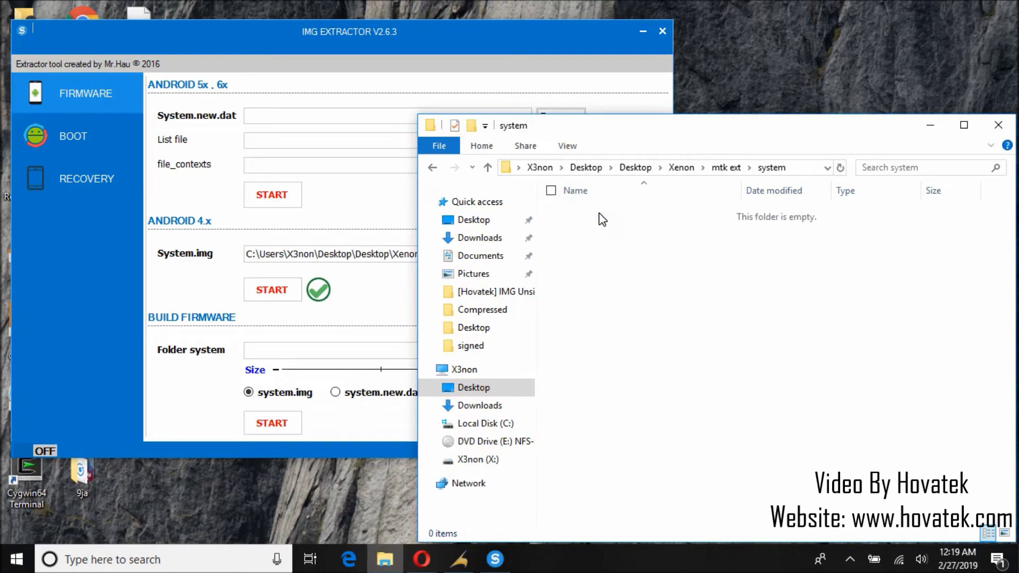
left_click(432, 167)
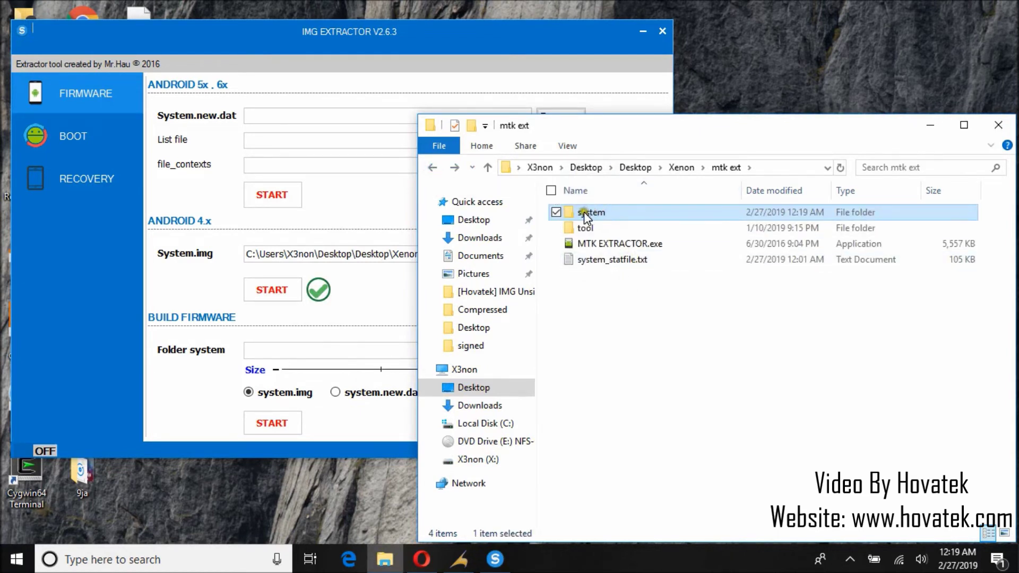
mouse_move(586, 215)
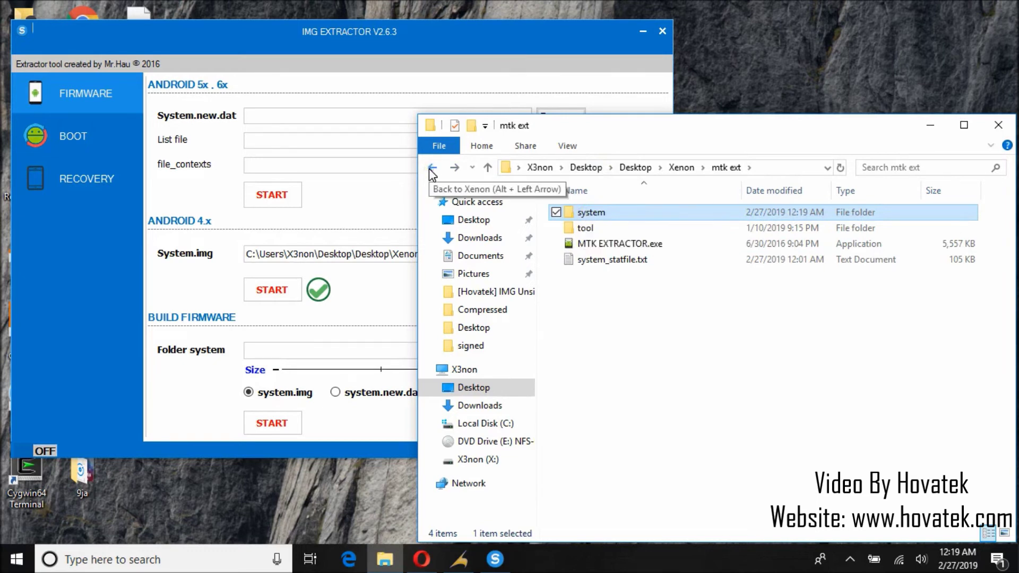
left_click(372, 296)
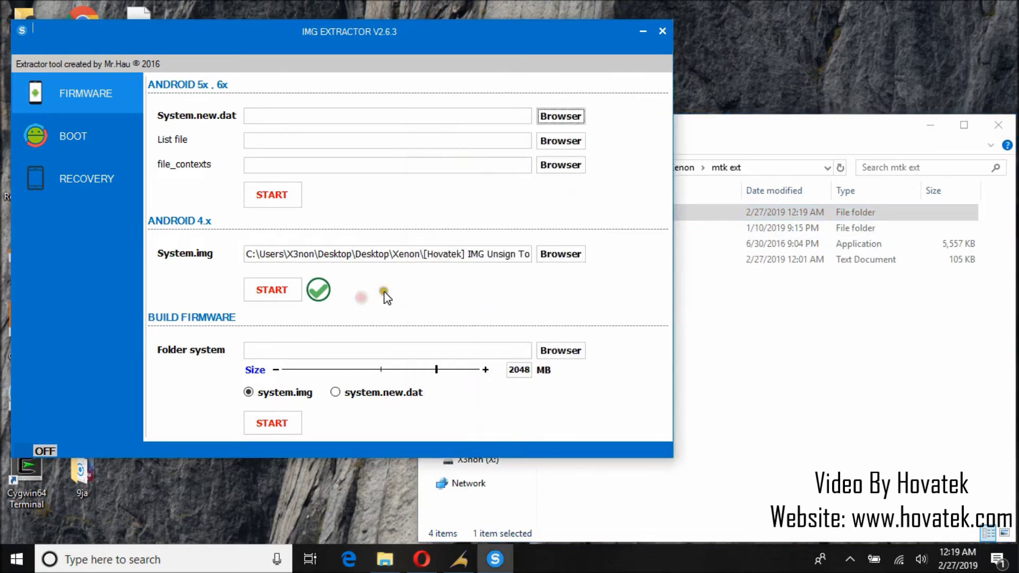
Extract unsigned\system.img under Android 4.x and watch mtk ext for progress.
left_click(569, 255)
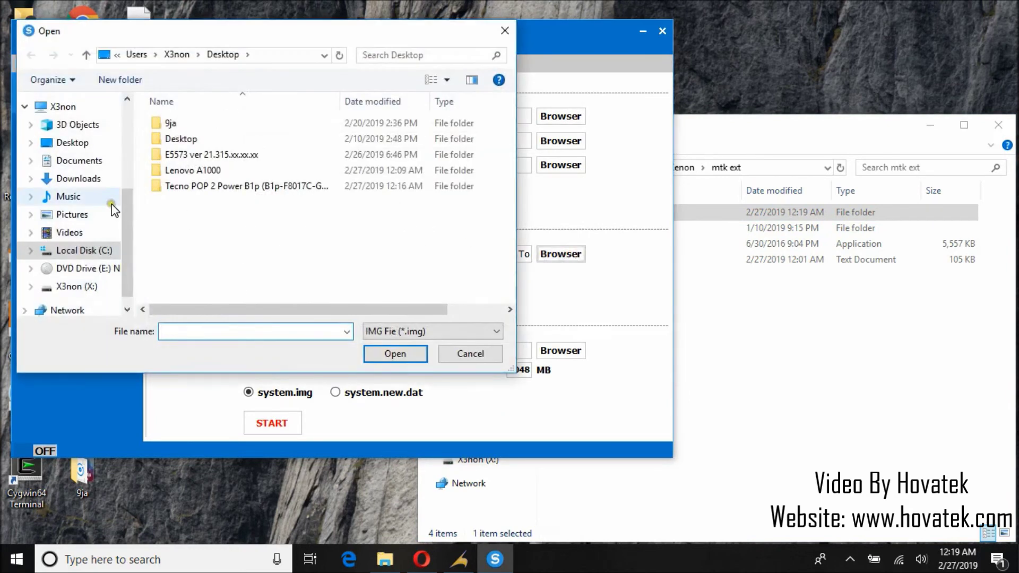
scroll(96, 218, "up", 5)
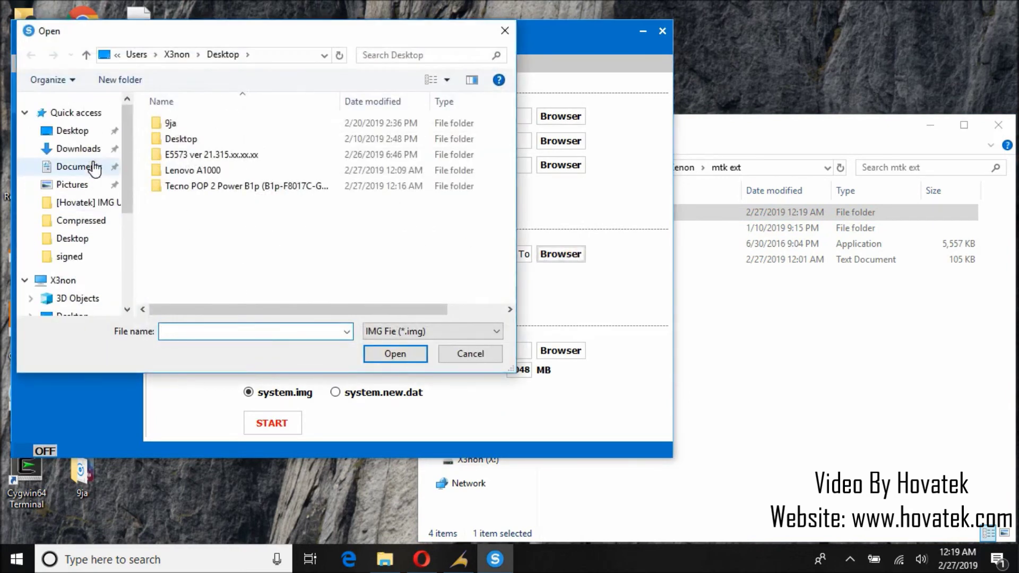
left_click(75, 202)
double_click(184, 140)
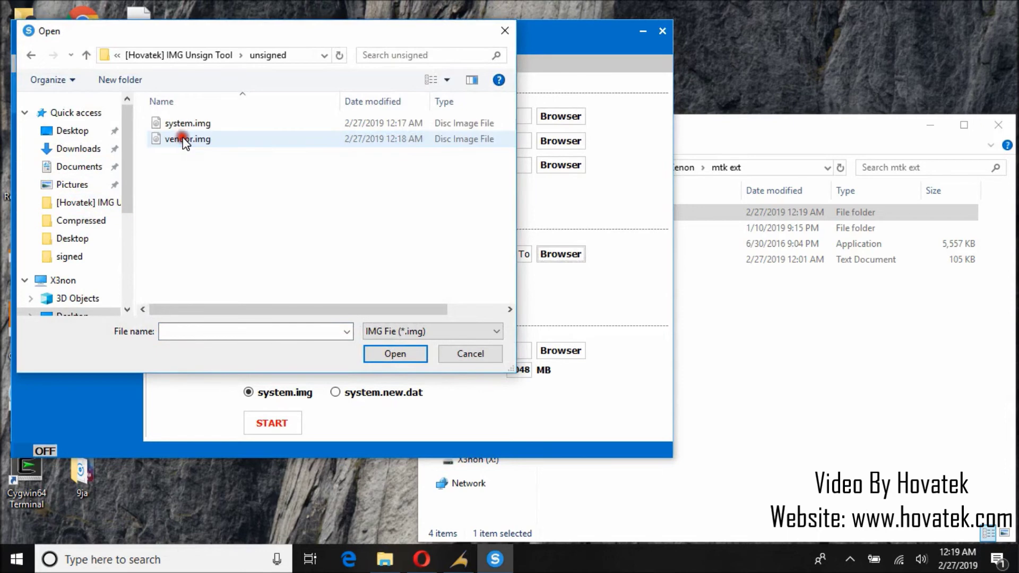
left_click(195, 126)
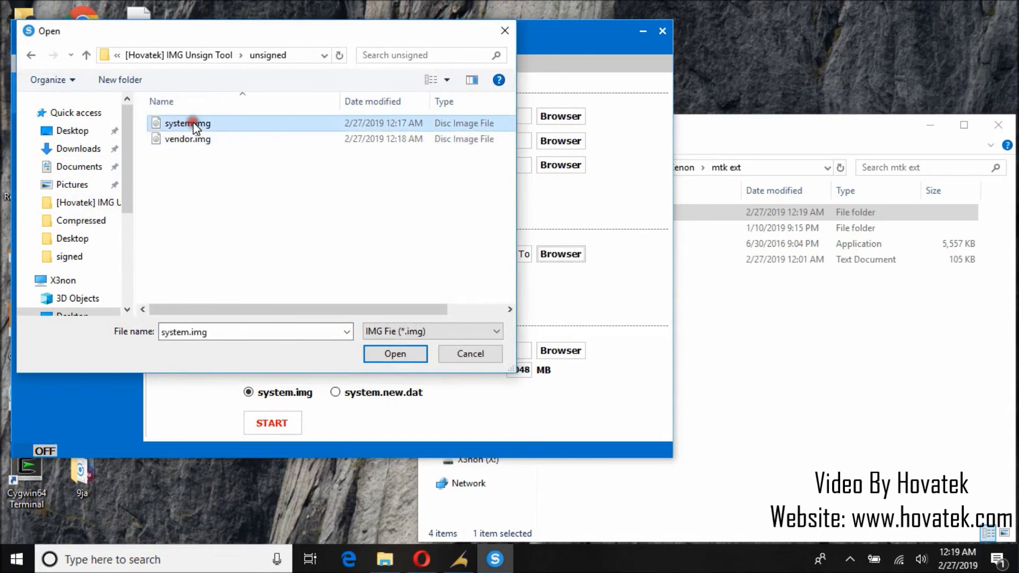
left_click(404, 354)
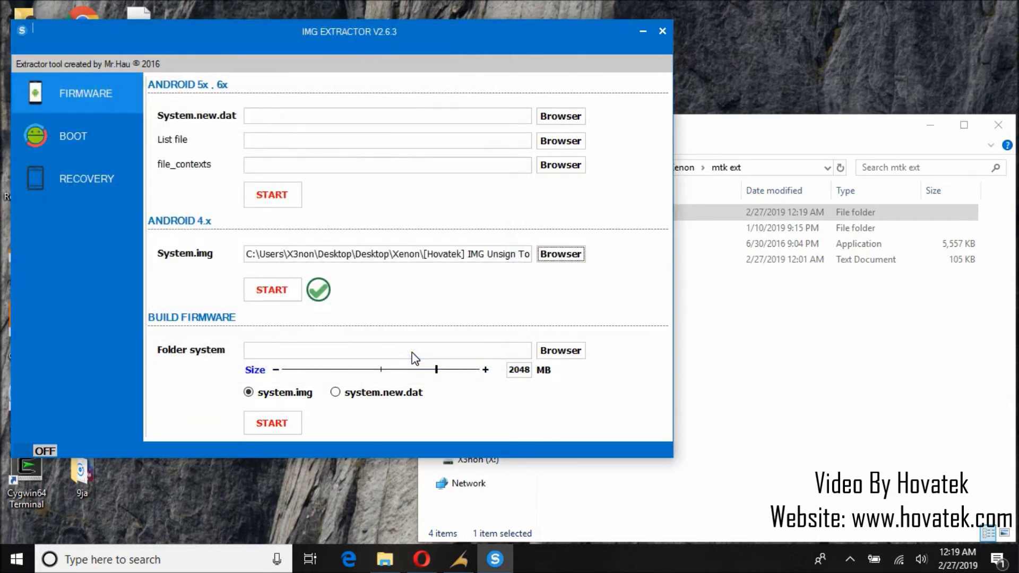
left_click(280, 290)
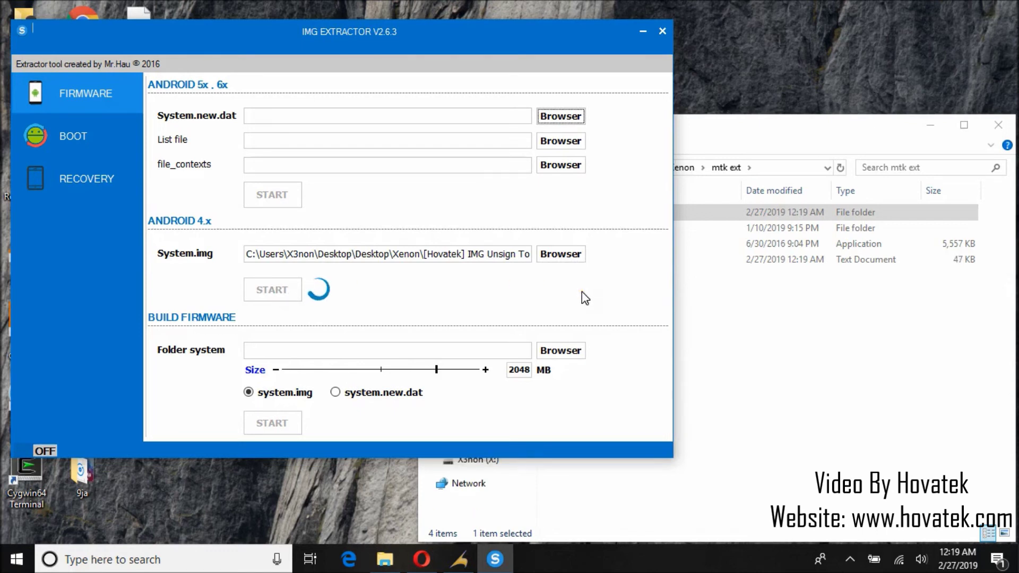
left_click(728, 291)
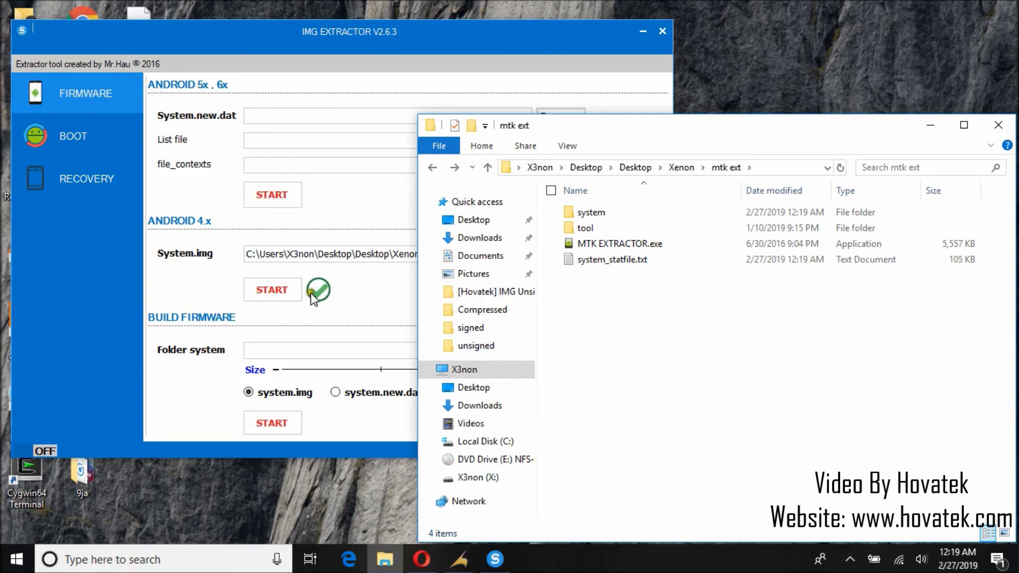
Inspect the system folder's 20 extracted items, close IMG Extractor, and return to IMG Unsign Tool.
left_click(605, 213)
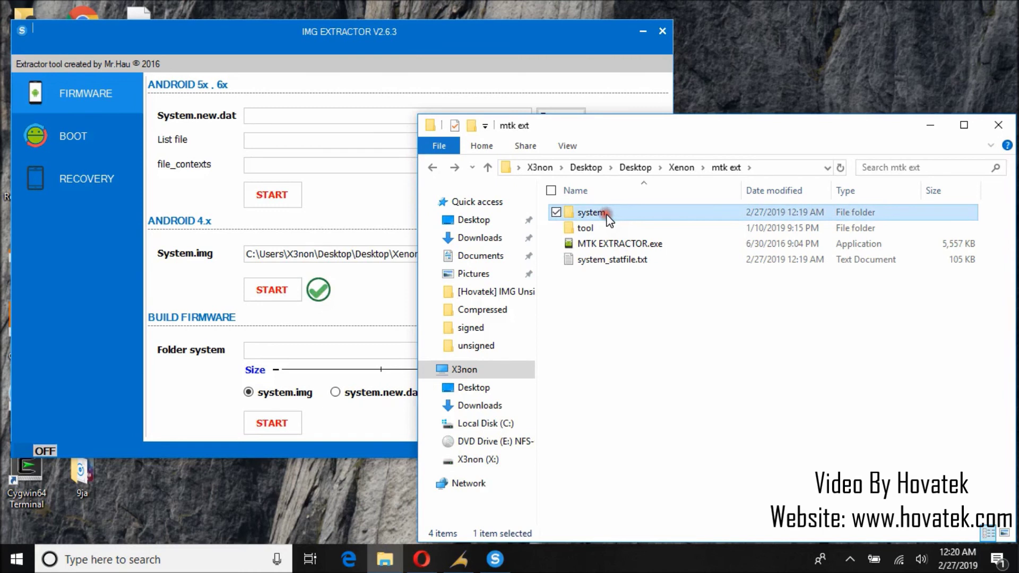
double_click(612, 214)
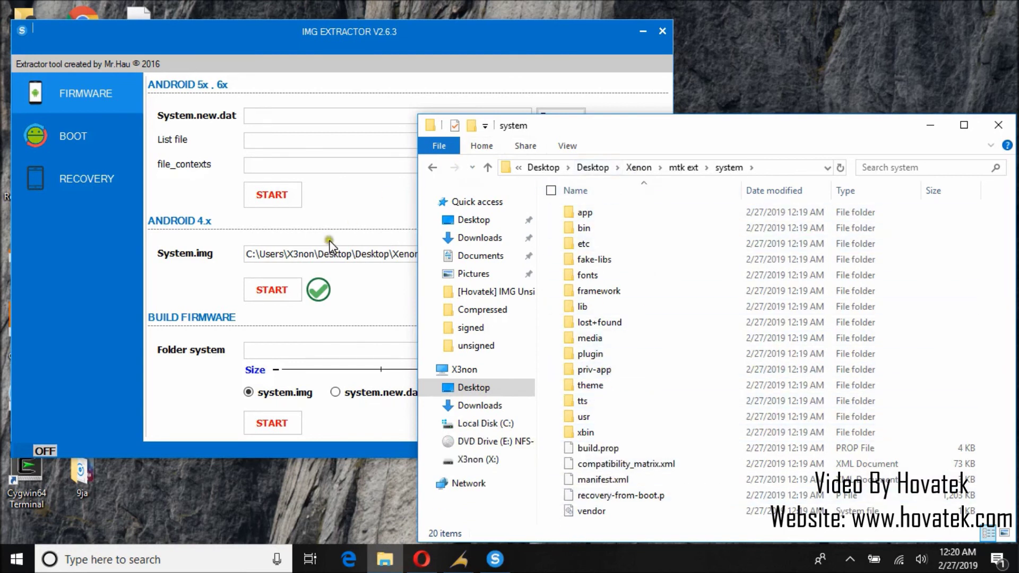
left_click(665, 24)
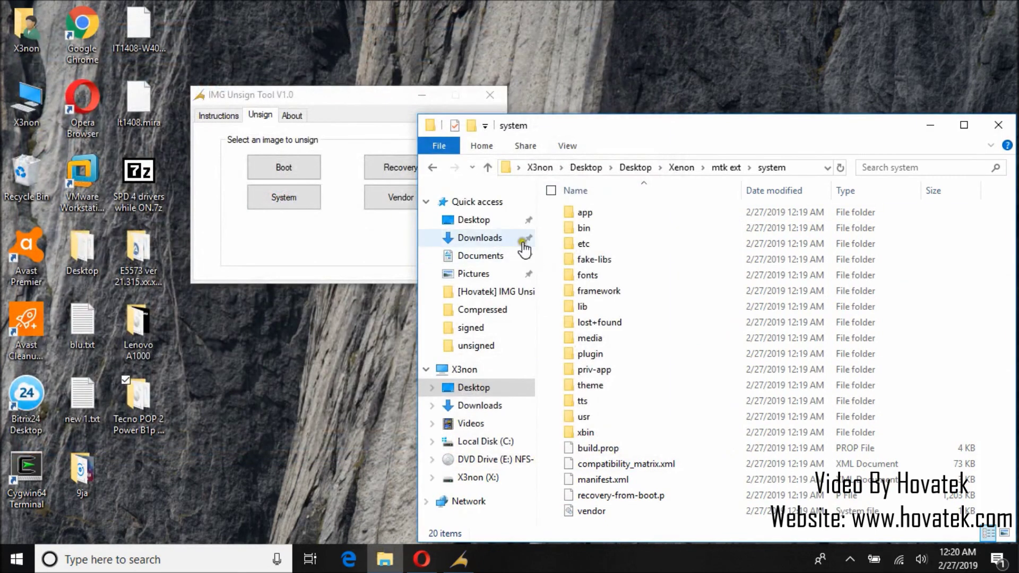
left_click(433, 168)
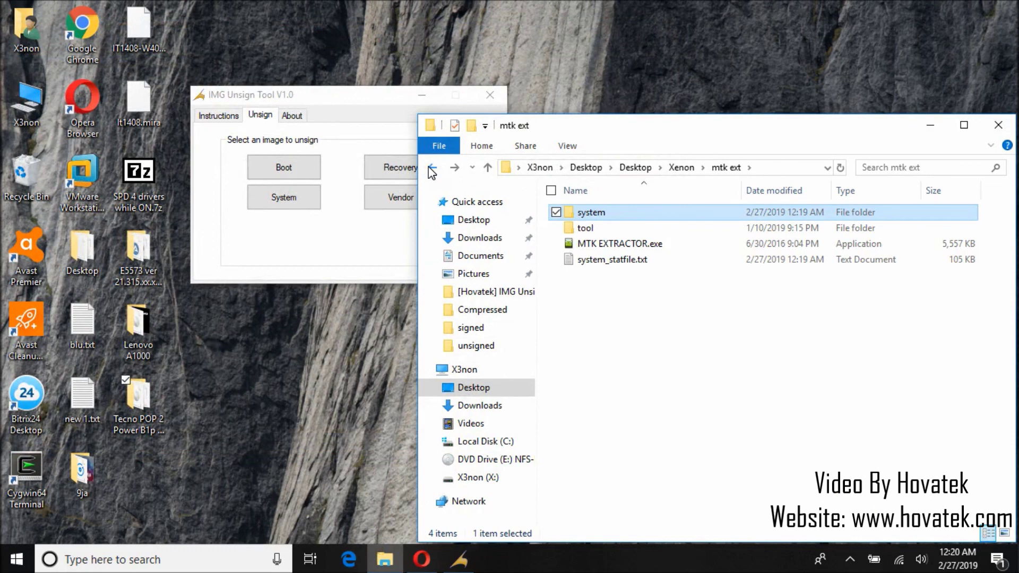
left_click(329, 93)
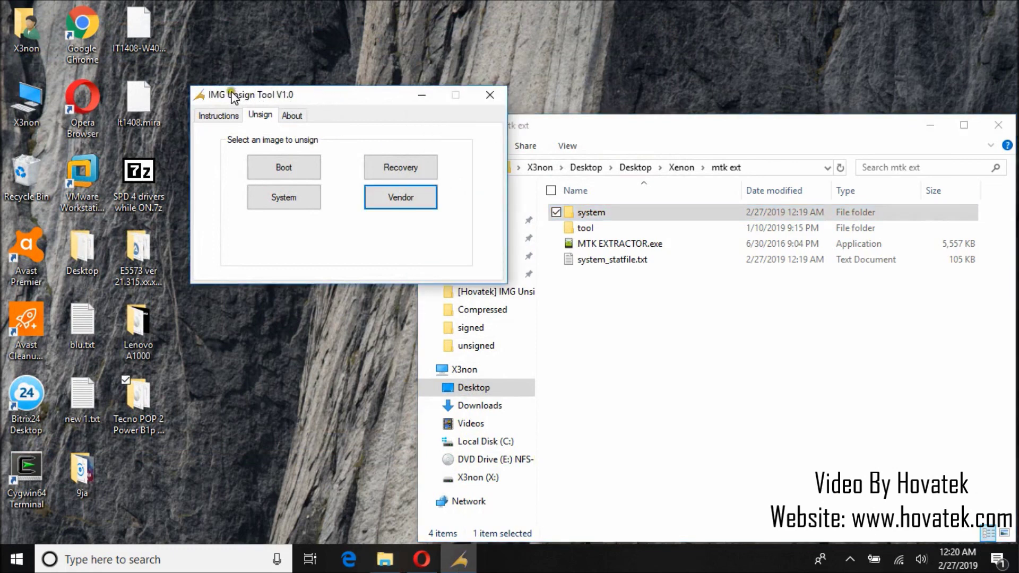